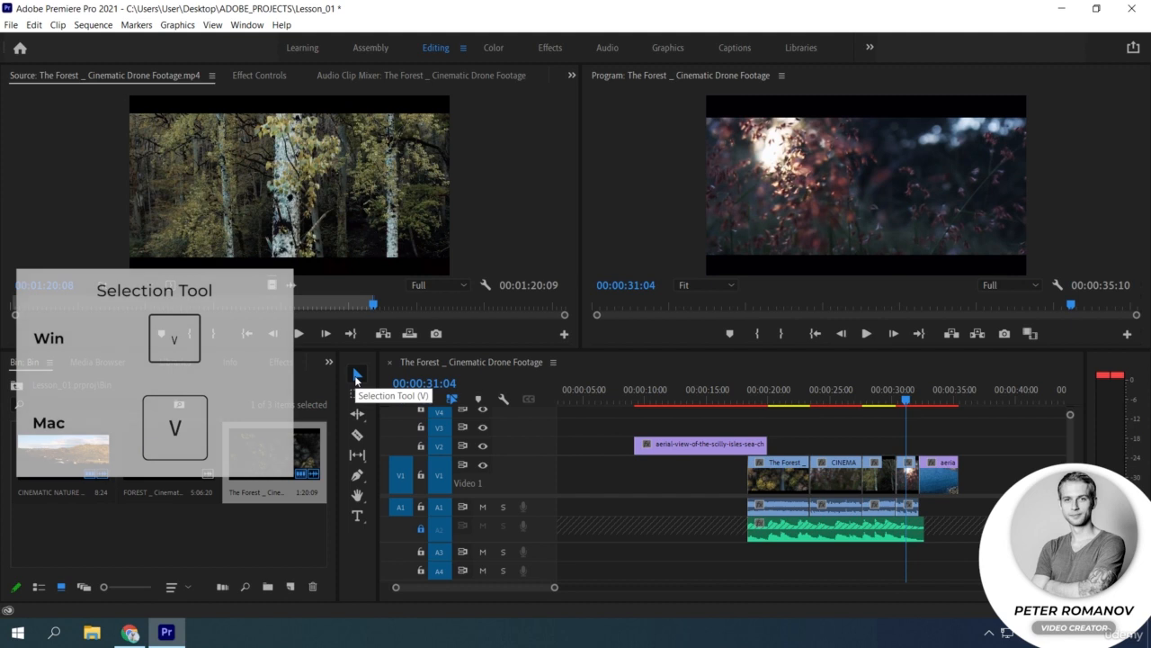
Step: Select the first Forest clip on V1, unlock audio track A2, and select the music clip on A2 with the Selection tool
mouse_move(676, 446)
mouse_down()
mouse_move(743, 457)
mouse_move(679, 455)
mouse_up()
click(763, 471)
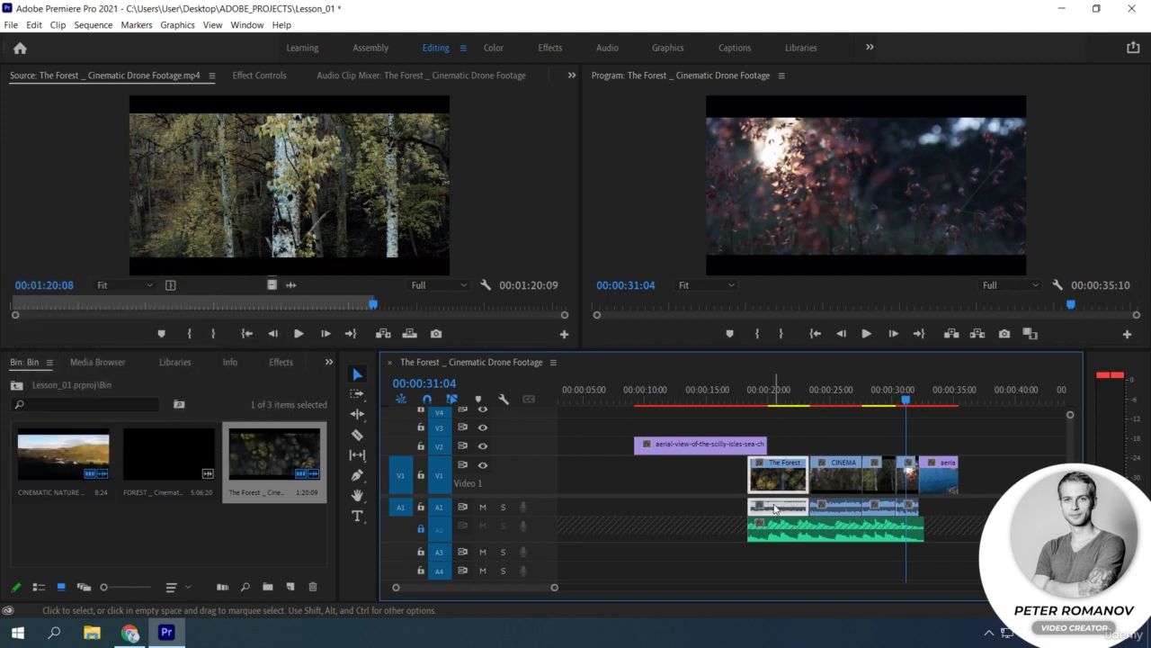
click(420, 529)
click(760, 530)
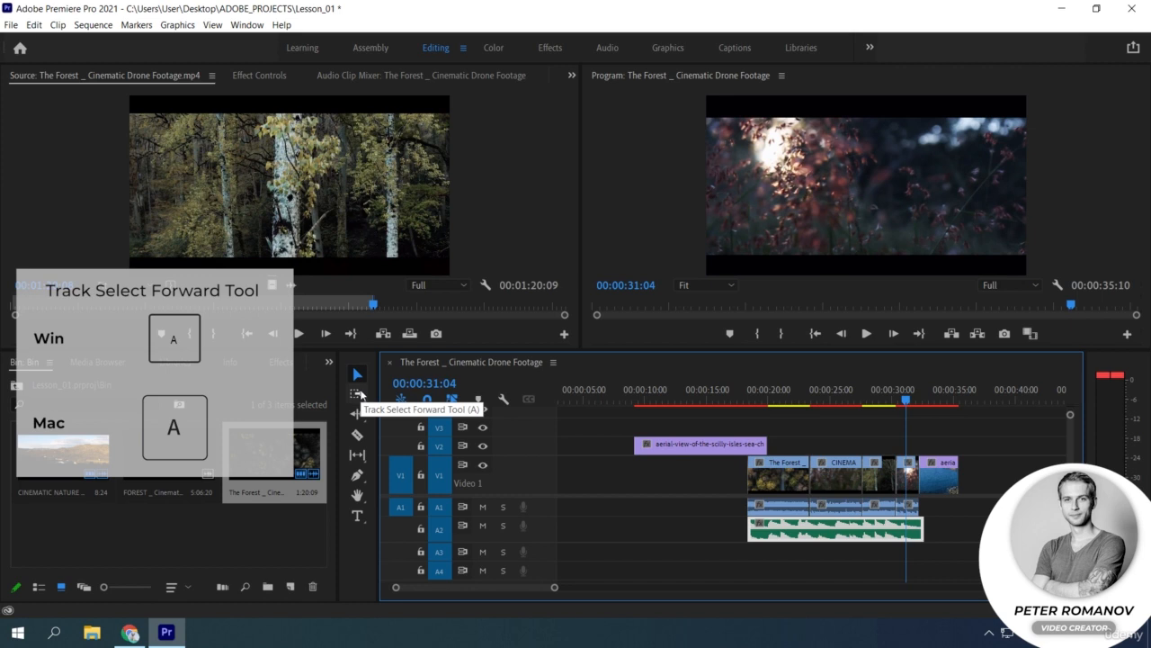
Step: Use Track Select Forward to select the clips on all tracks from several different starting points in the sequence
click(359, 396)
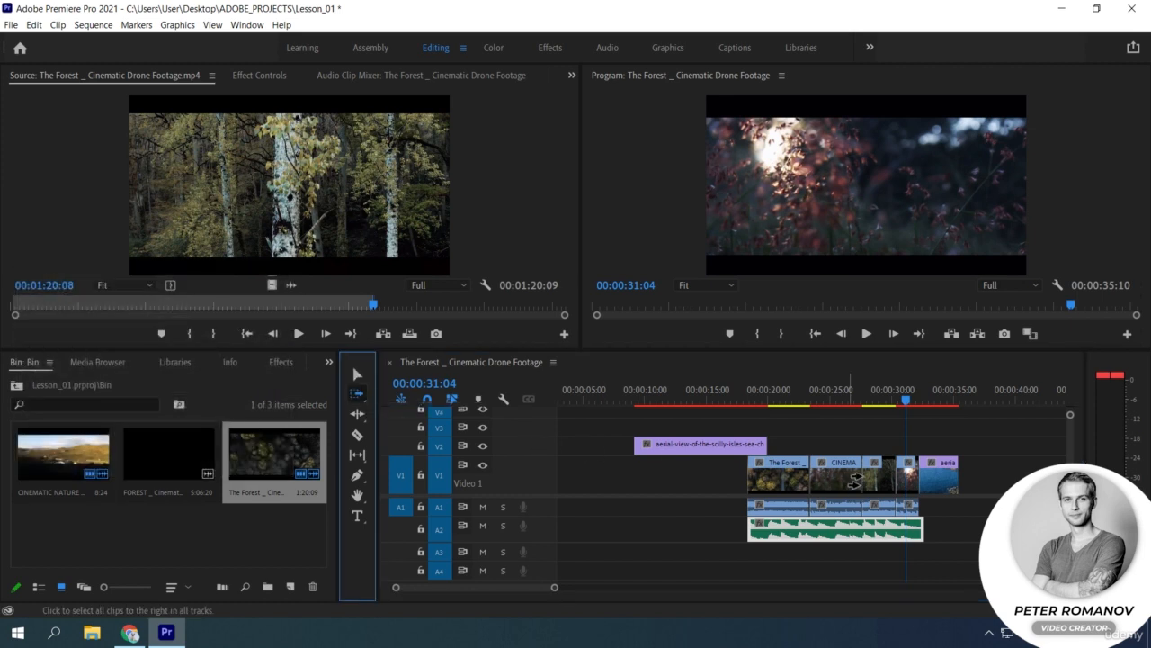
click(805, 444)
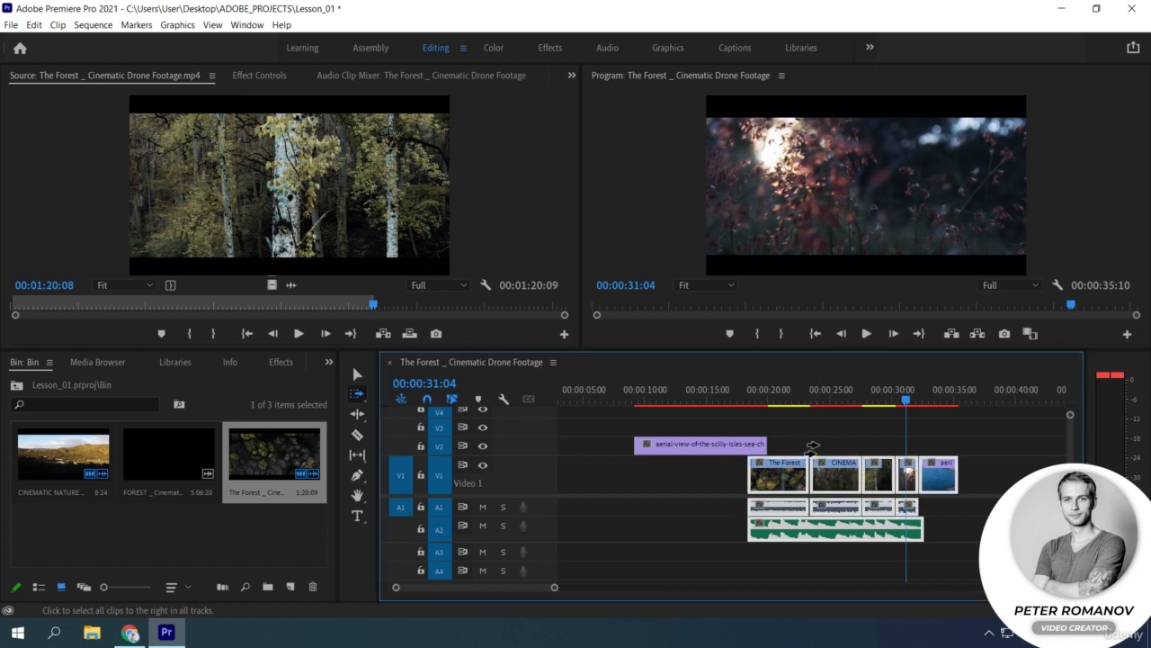
click(836, 444)
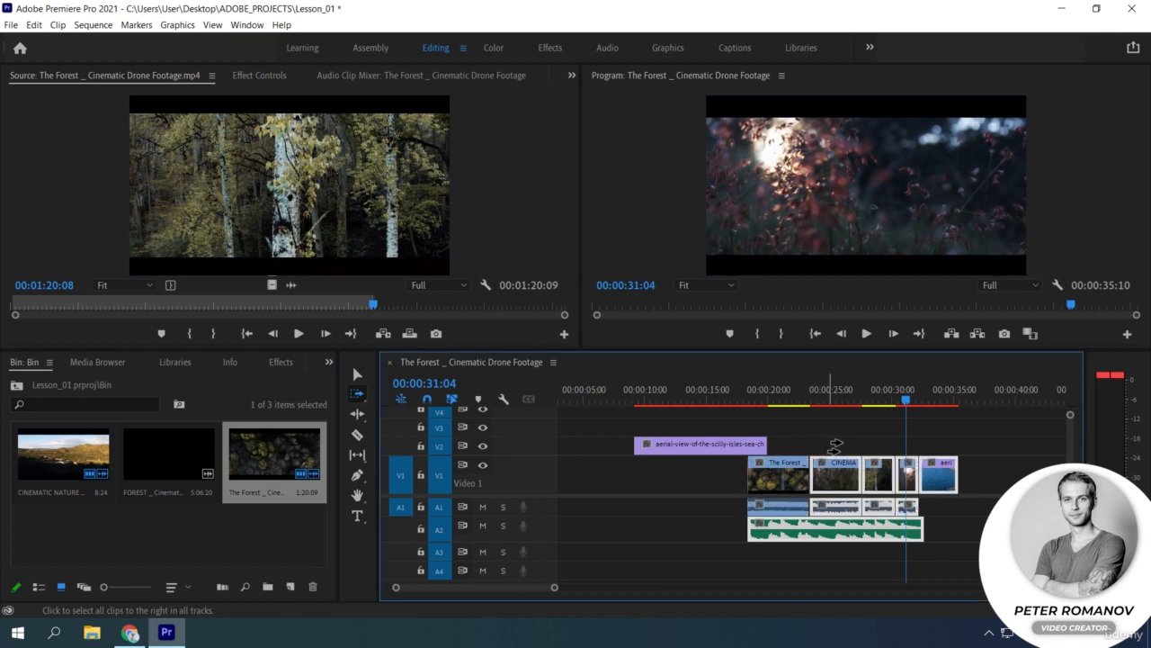
click(942, 446)
click(730, 520)
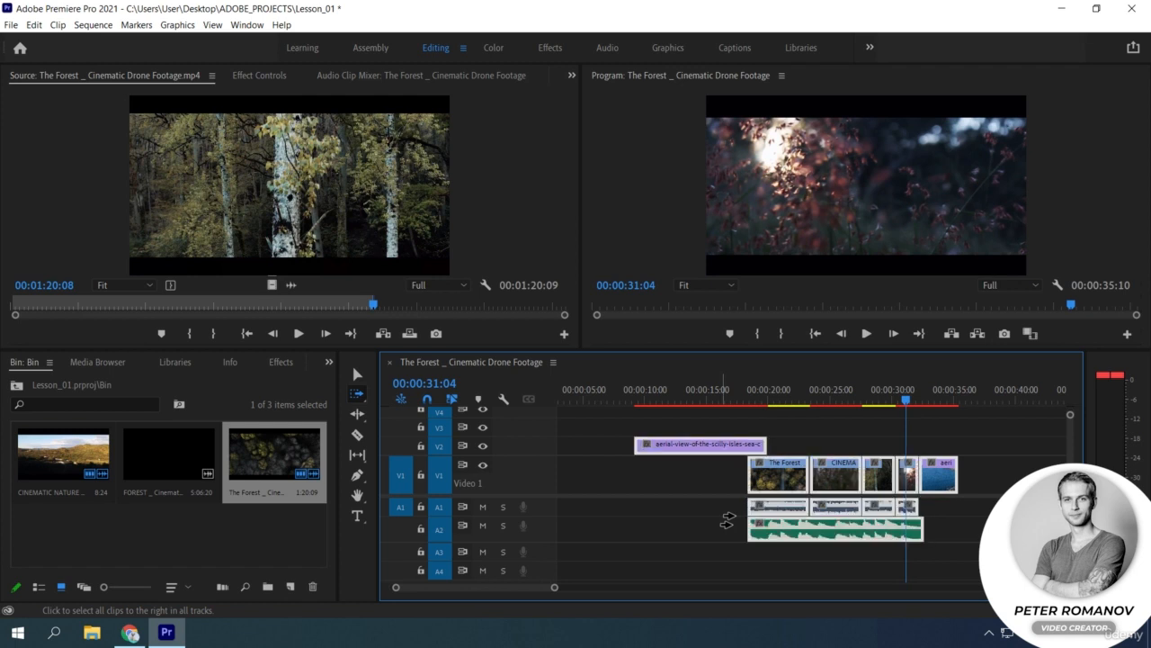
Step: Move all clips from the CINEMATIC NATURE clip onward about 3 seconds later and undo the move
click(862, 487)
drag(862, 487, 895, 483)
key(shift)
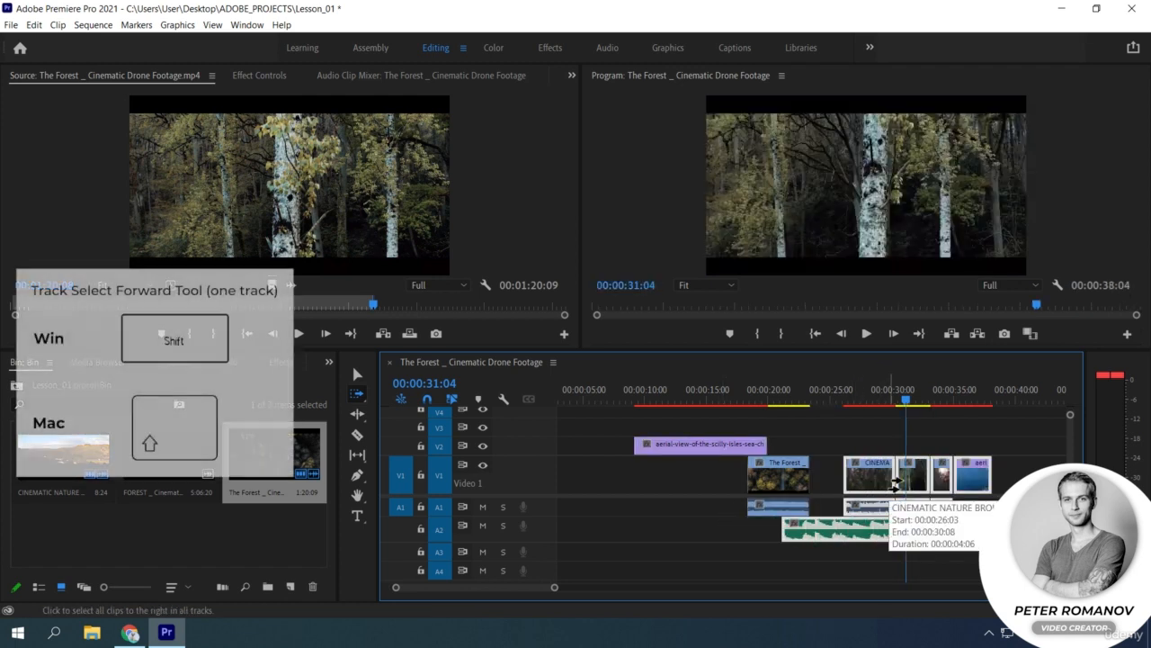
key(ctrl+z)
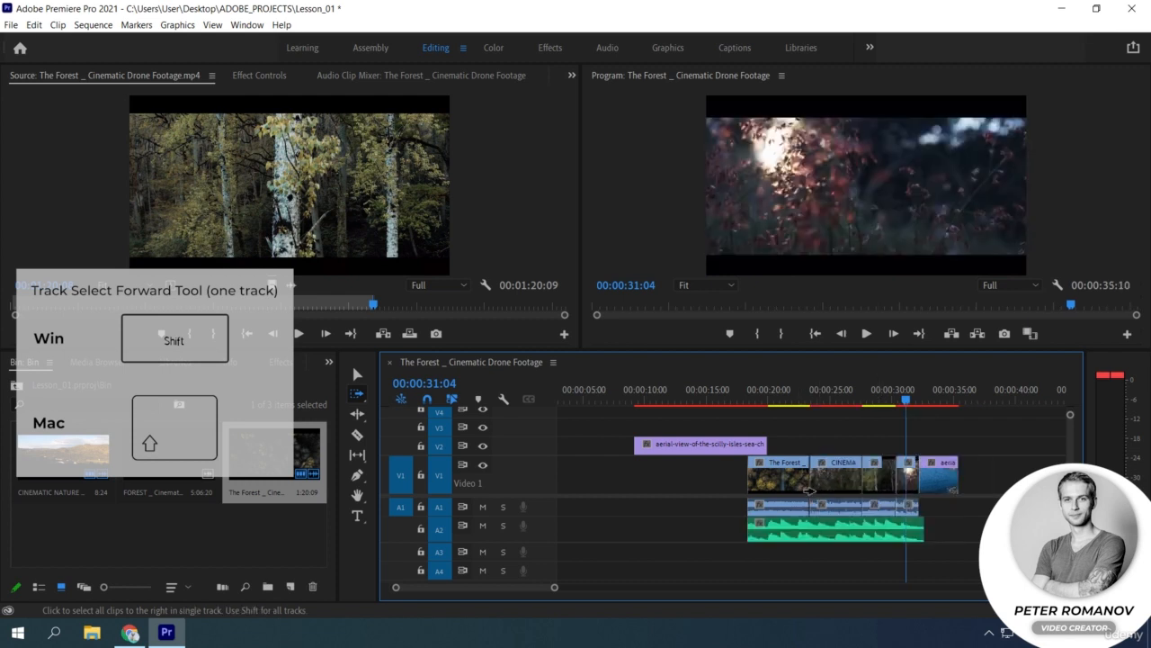
Step: Select only the V1 clips from the CINEMATIC NATURE clip forward, and use Track Select Backward to select earlier clips on all tracks
shift+click(850, 483)
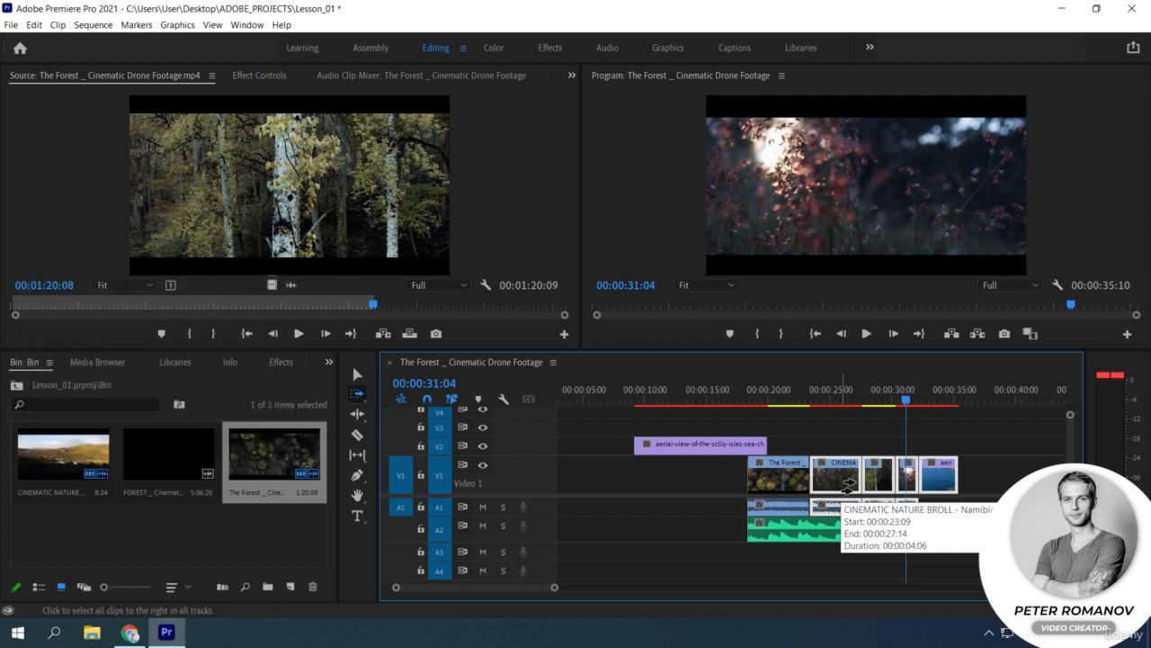
click(364, 400)
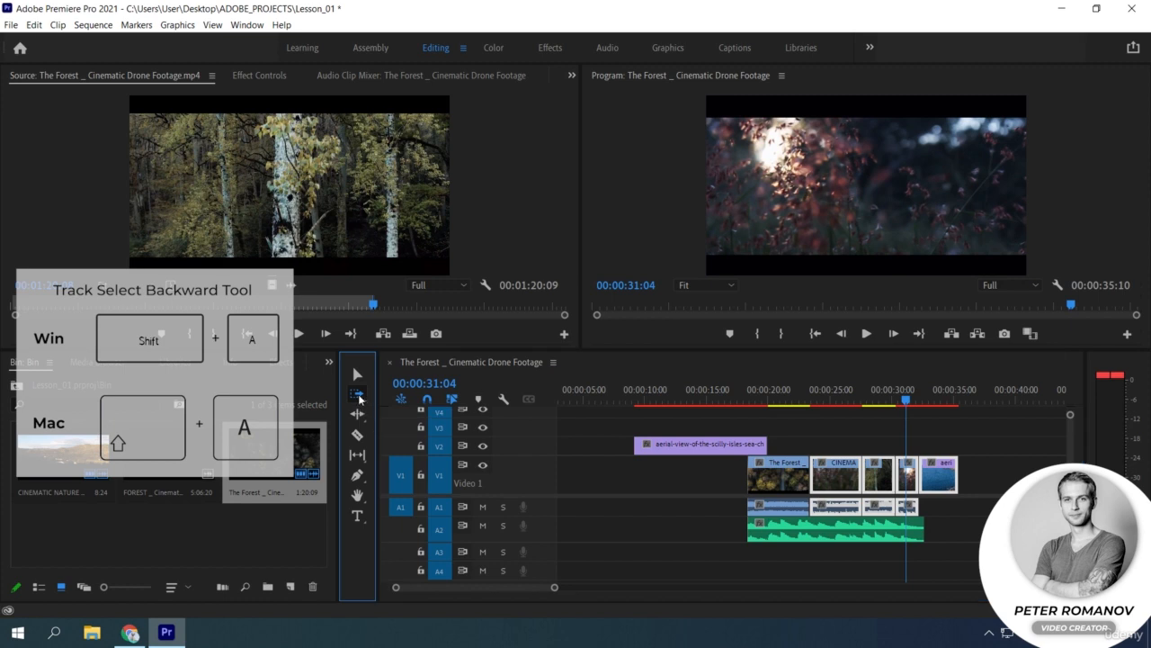
click(359, 399)
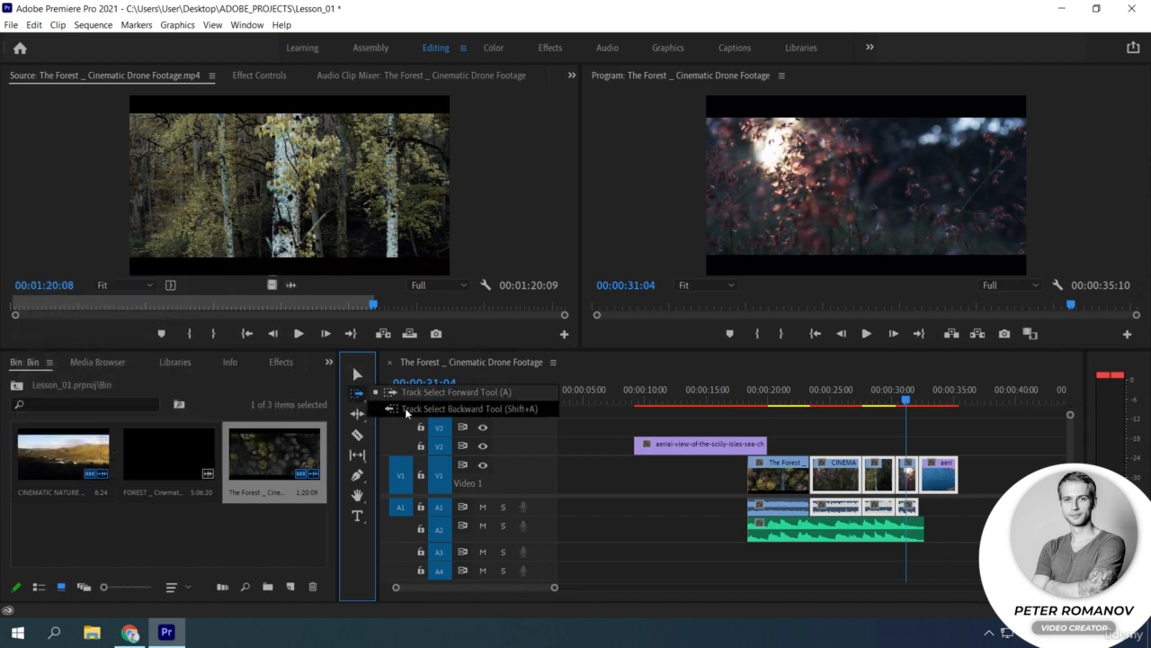
click(403, 410)
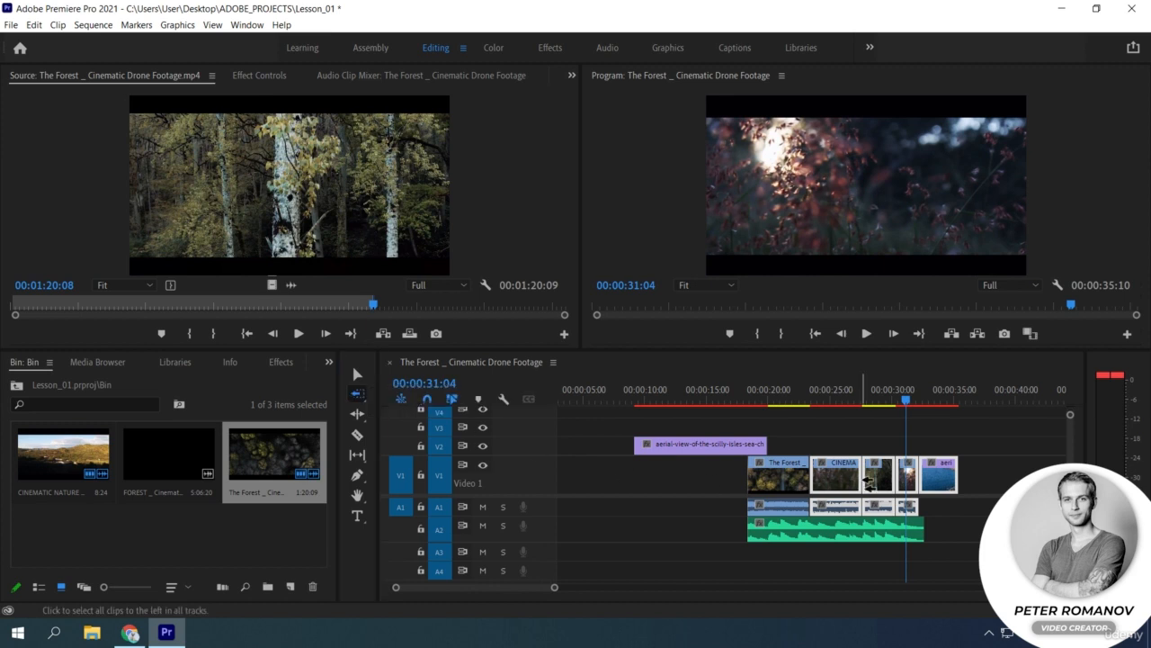
click(875, 445)
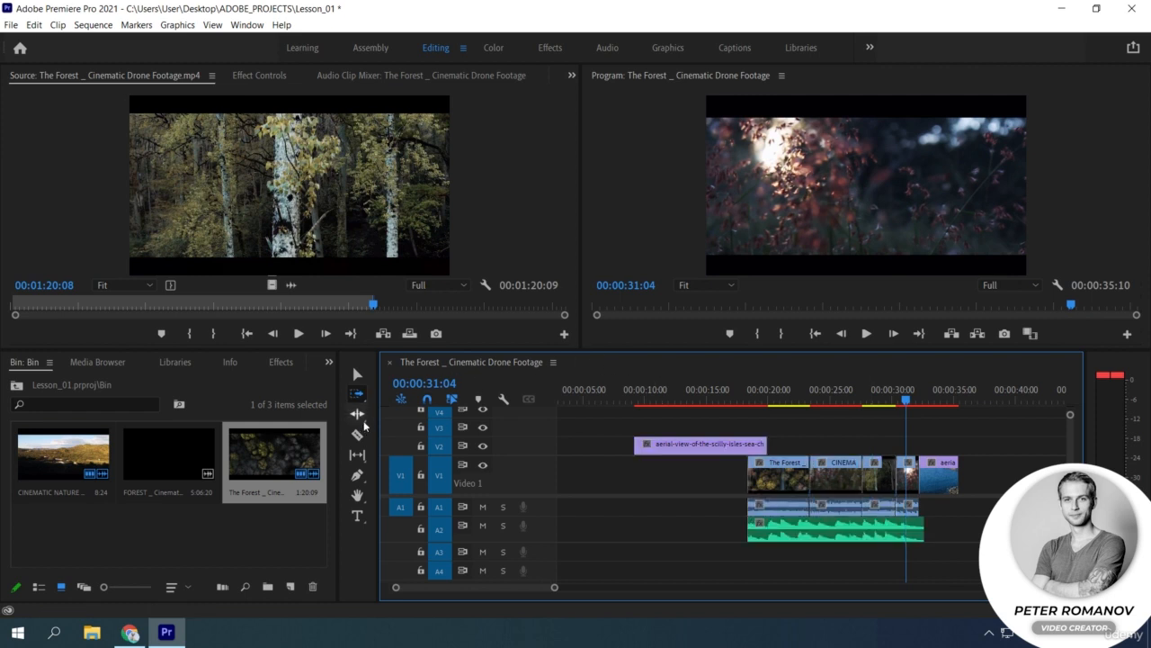
Step: Try to trim the end and start edges of the last aerial-view clip on V1 with the Selection tool
click(358, 414)
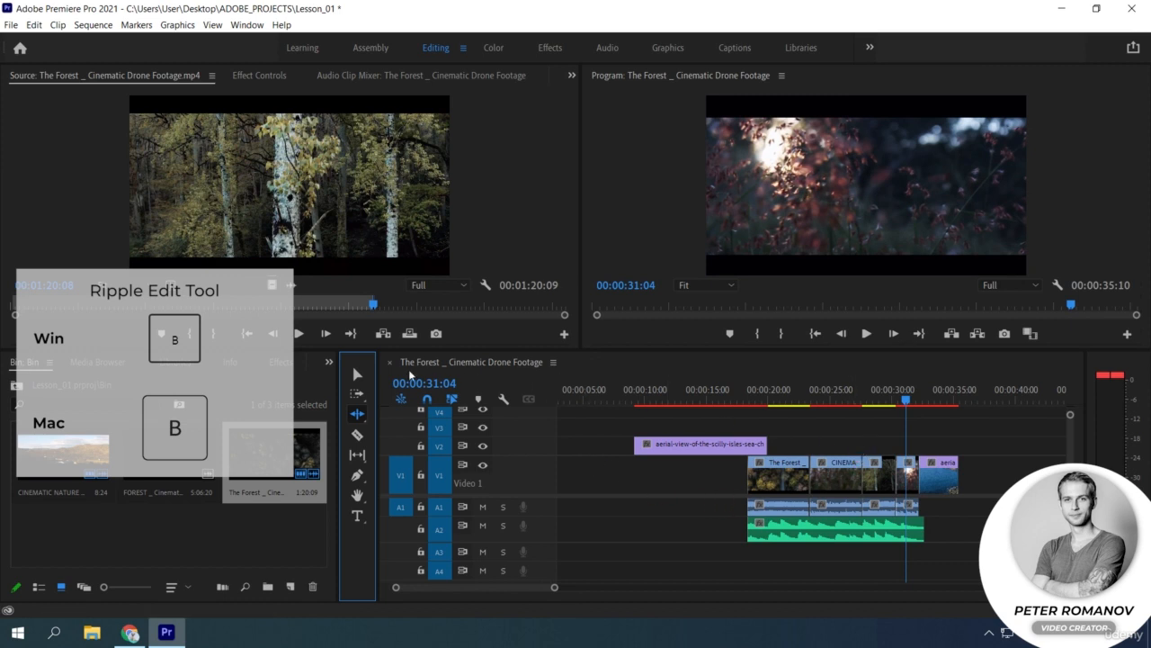
key(v)
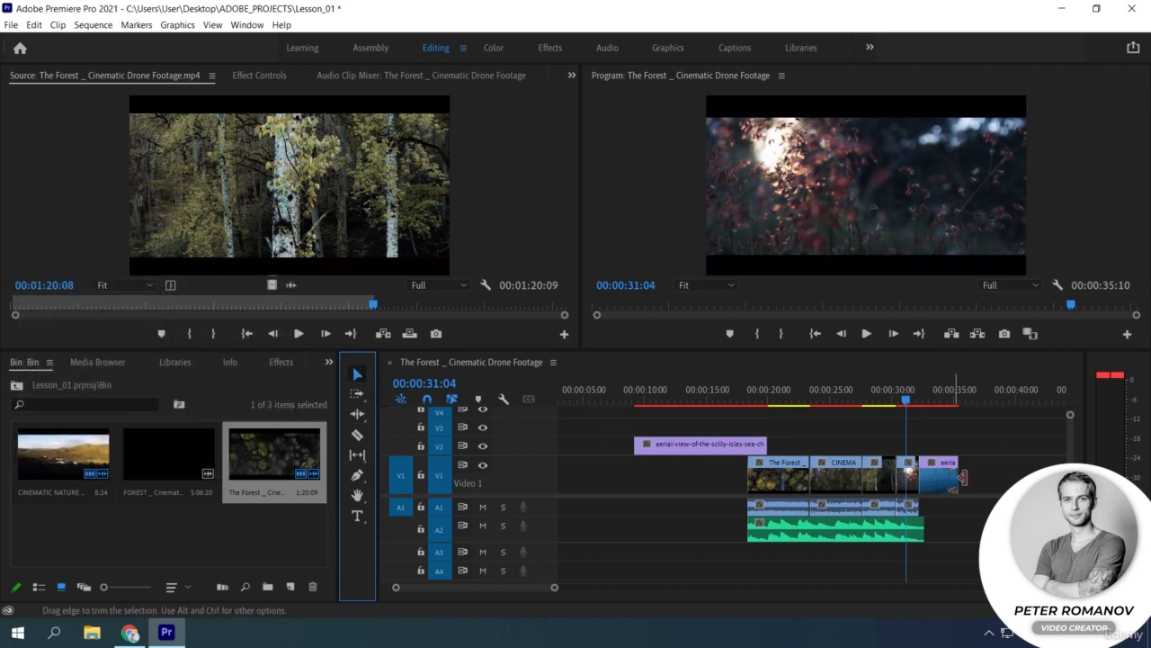
click(959, 476)
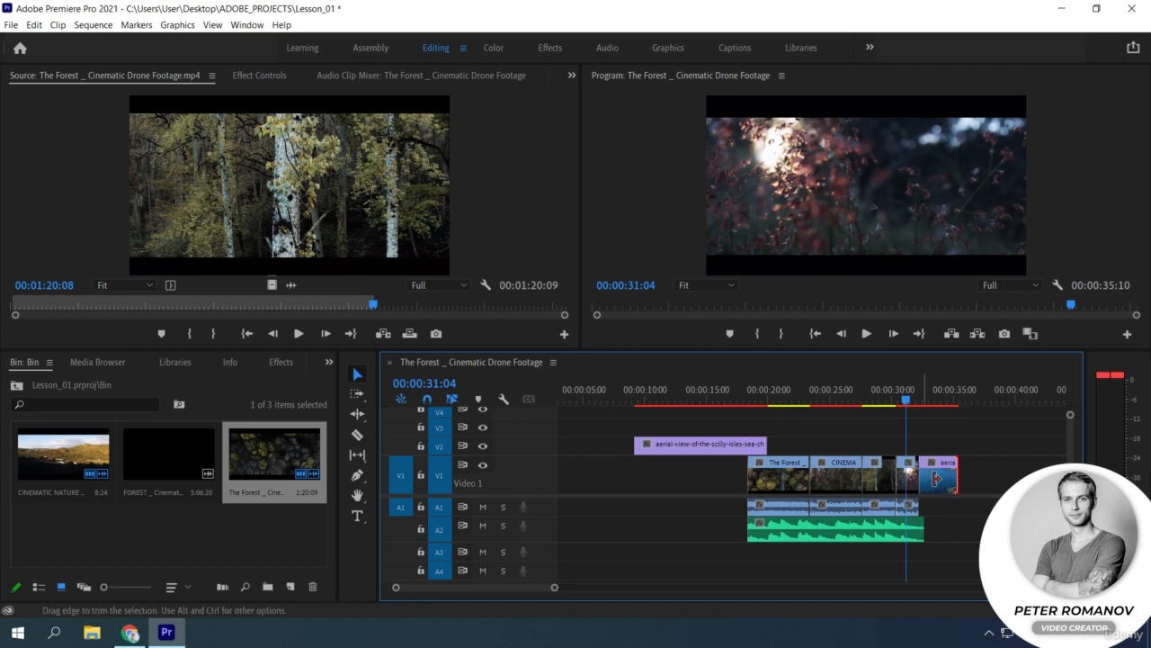
click(923, 477)
mouse_move(925, 477)
mouse_down()
mouse_move(941, 477)
mouse_move(924, 477)
mouse_up()
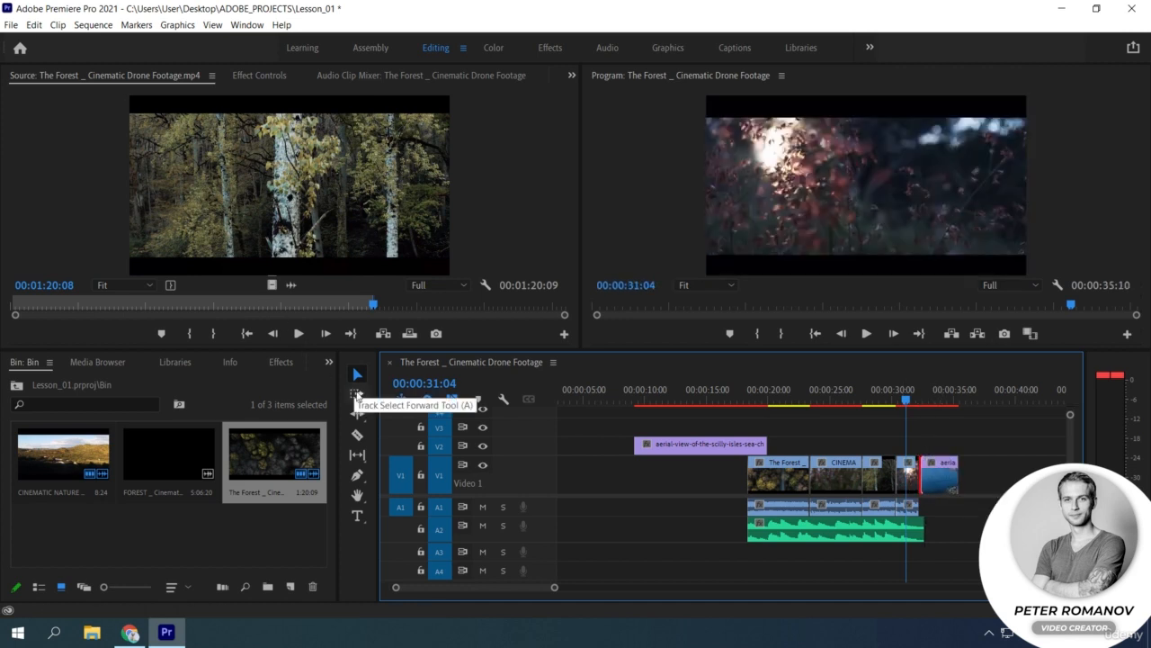
Step: Extend the start of the third V1 clip by about 2 seconds with Ripple Edit, shifting the trailing clips
click(357, 414)
drag(866, 515, 841, 488)
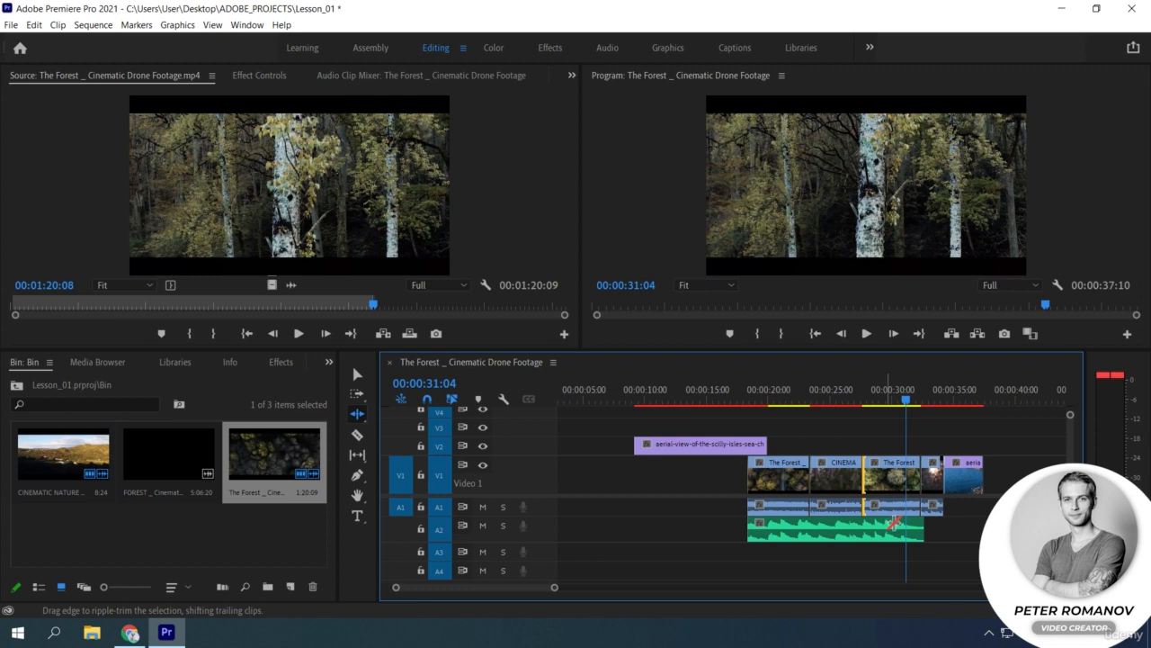
click(357, 374)
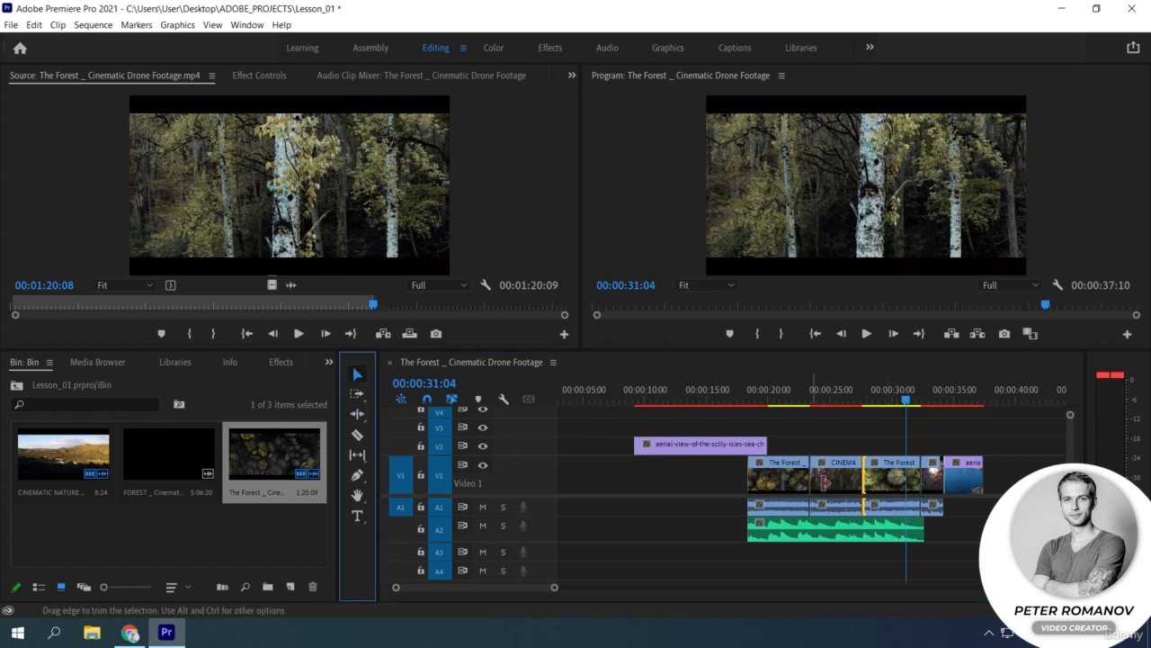
Step: Roll the cut between the first Forest clip and the CINEMATIC NATURE clip slightly later with the Rolling Edit tool
click(358, 415)
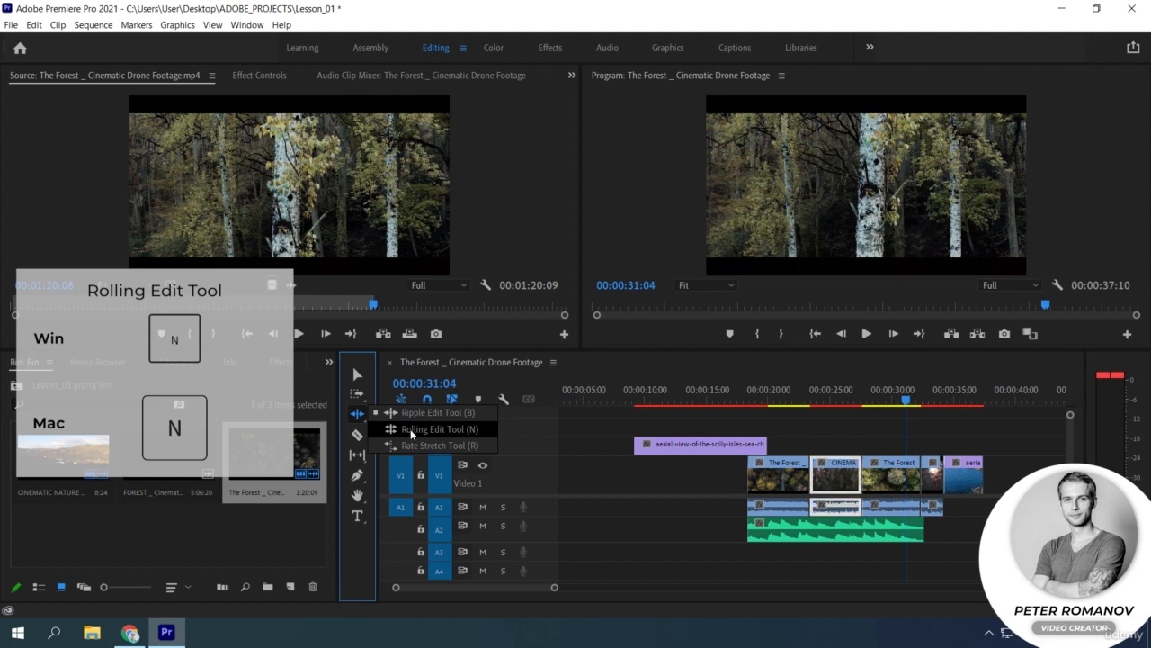
click(410, 430)
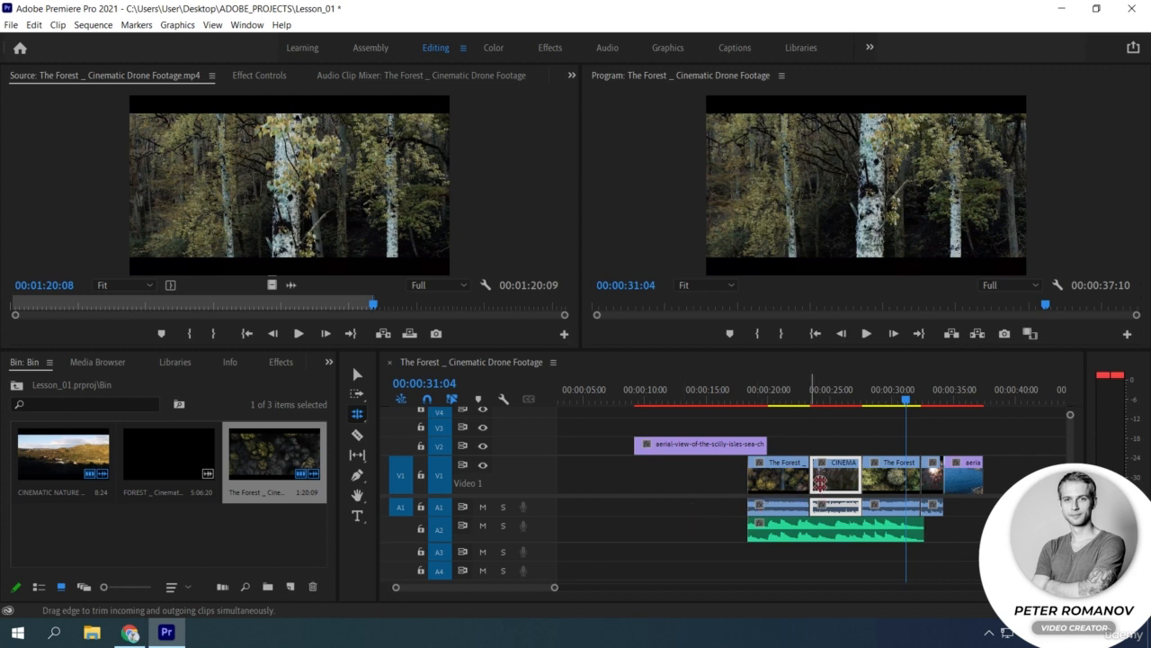
click(820, 481)
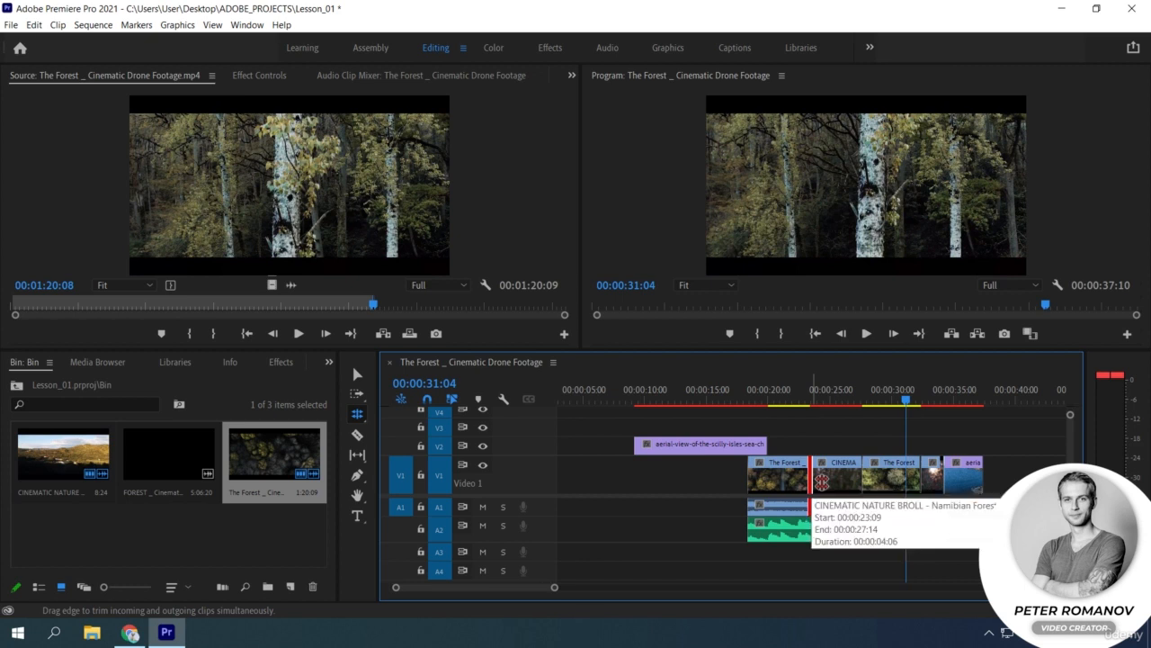
mouse_move(820, 481)
mouse_down()
mouse_move(836, 481)
mouse_move(800, 481)
mouse_move(865, 475)
mouse_move(824, 479)
mouse_up()
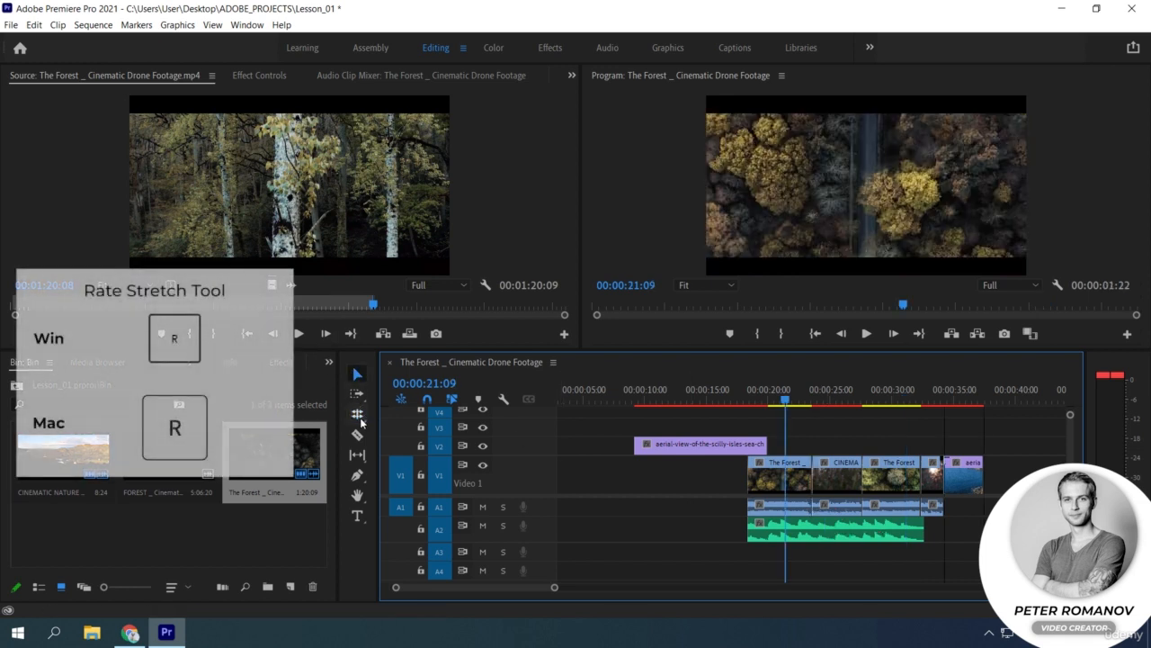
Step: Slow the last aerial-view clip on V1 by rate-stretching its end to about 00:00:42:03, and play it back
click(359, 418)
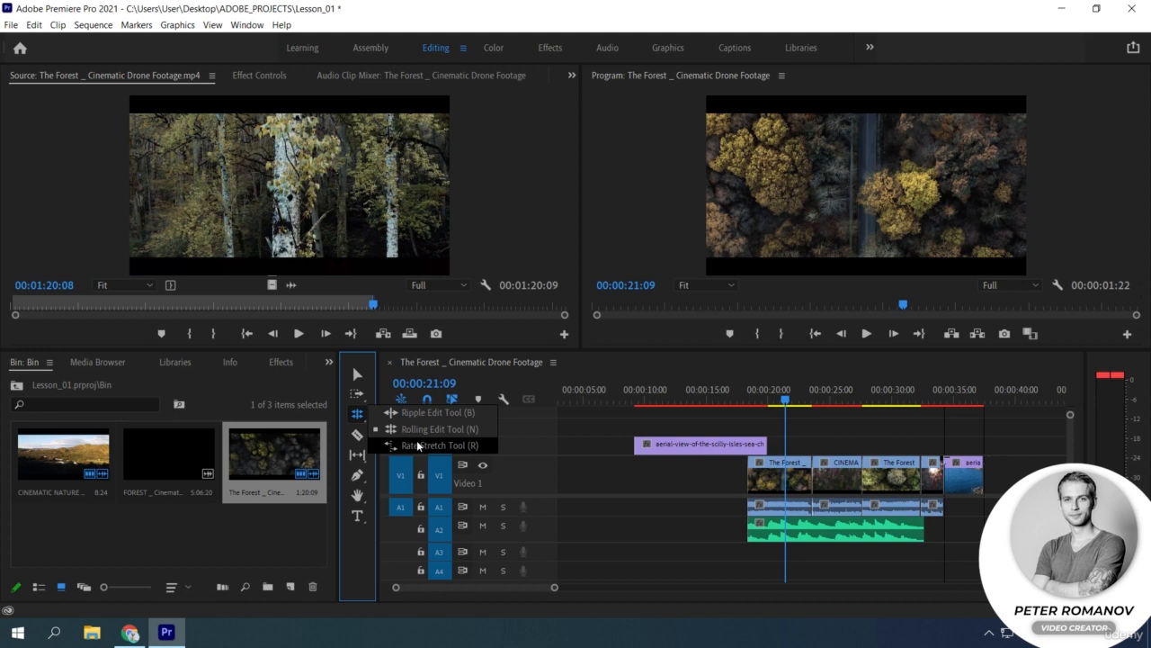
click(418, 444)
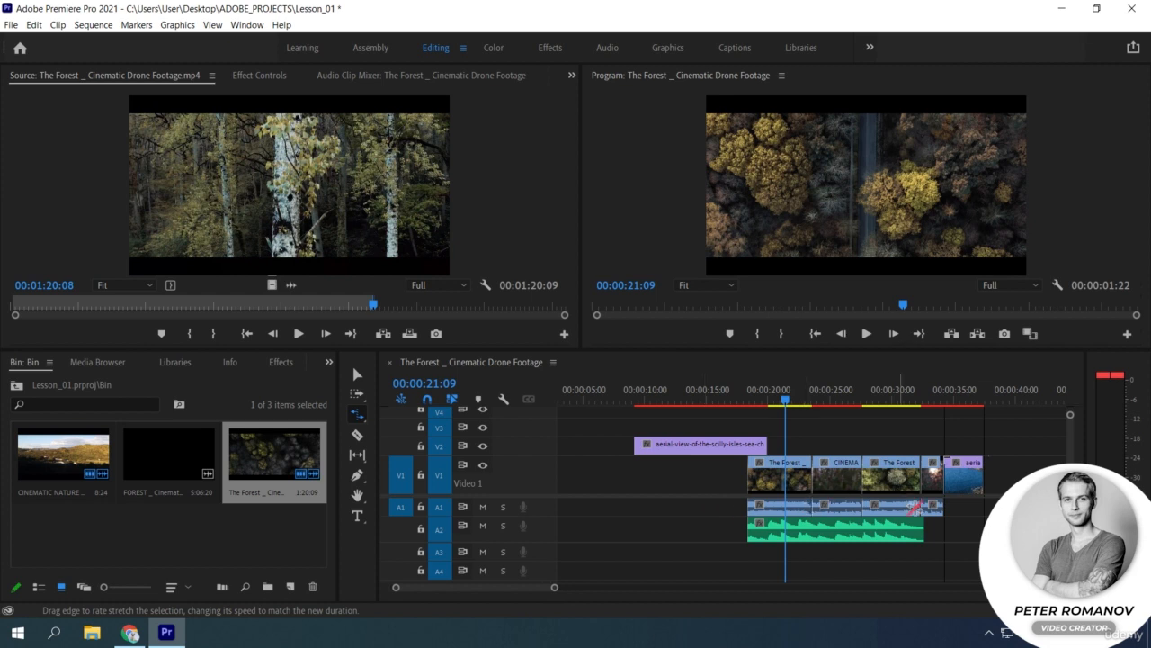
drag(984, 476, 1051, 475)
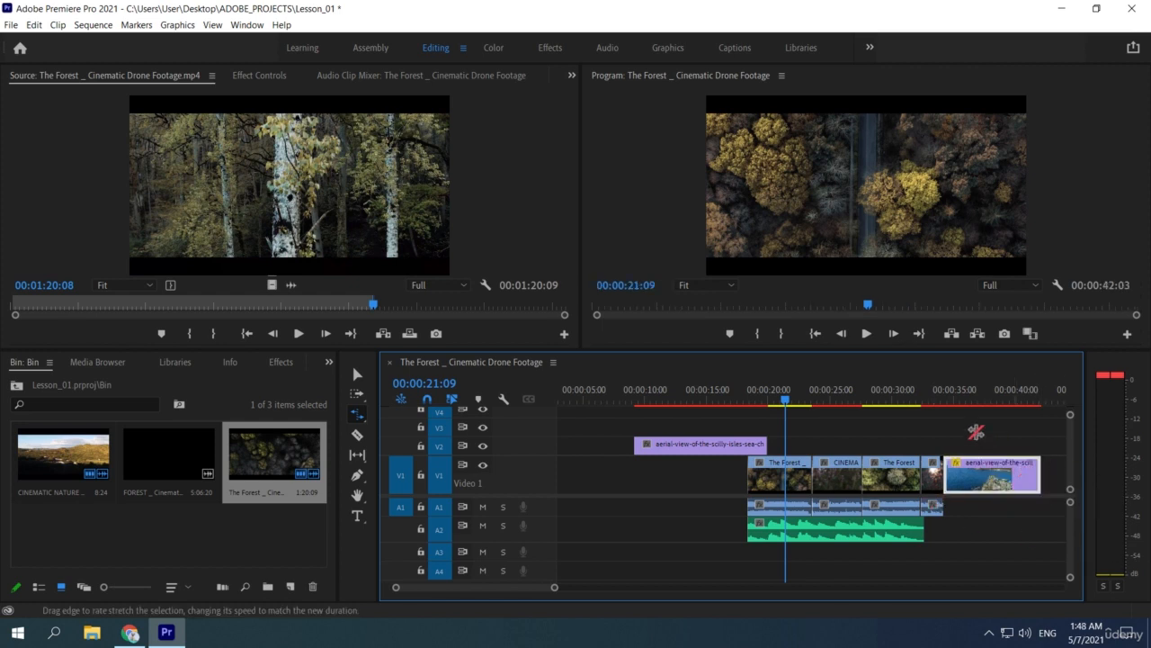
drag(956, 402, 947, 401)
key(space)
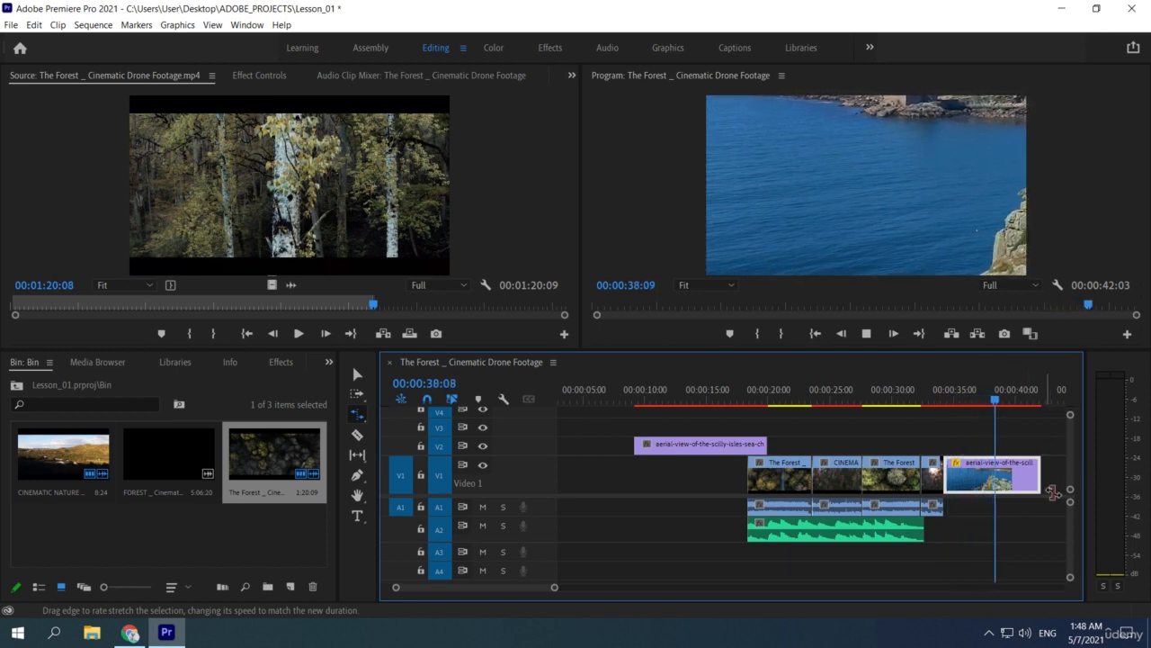
key(space)
Step: Speed up the last aerial-view clip by rate-stretching its end back to 00:00:37:10, and play it from its start
drag(1043, 491, 982, 491)
key(c)
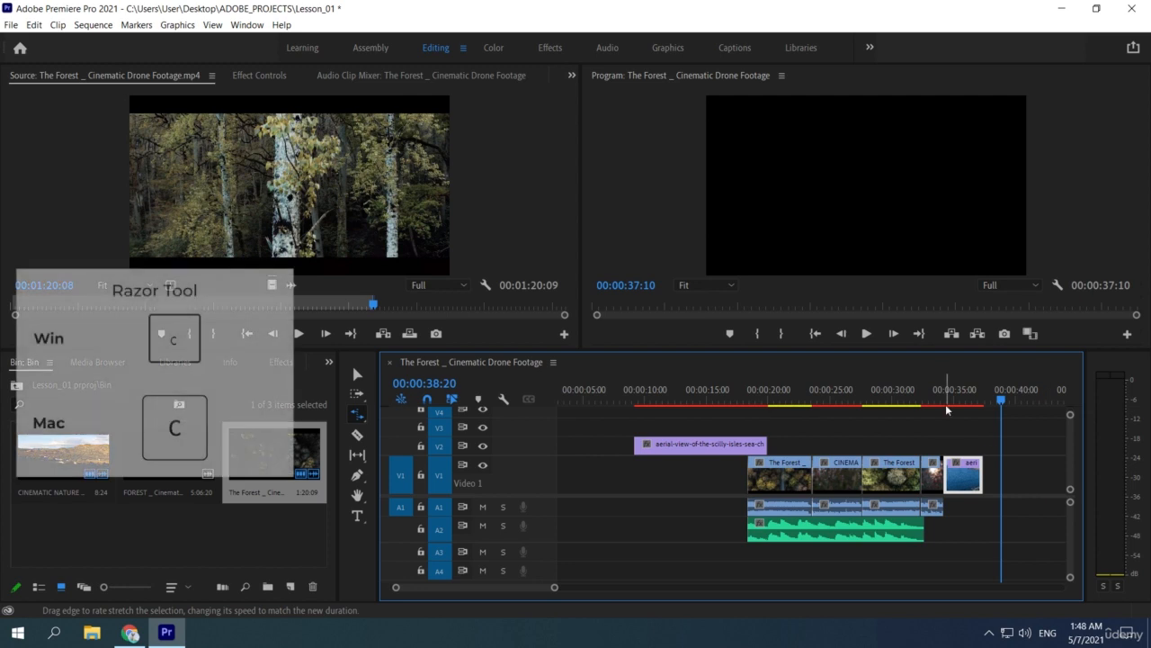
click(946, 395)
key(space)
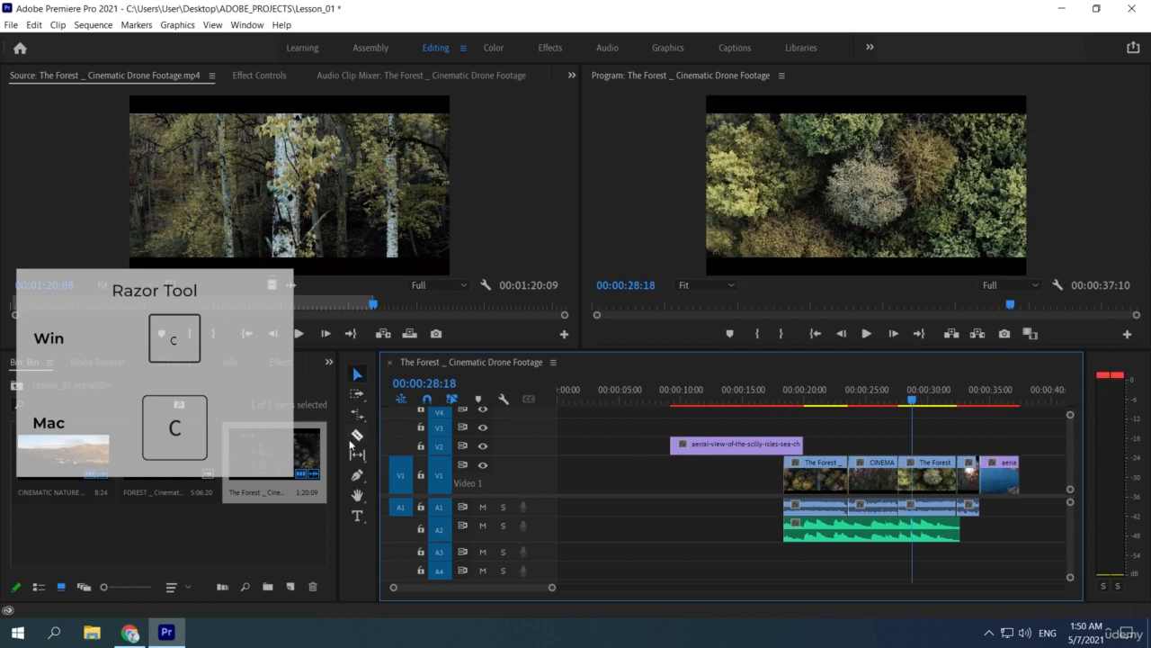
Step: Split the first Forest clip and the CINEMATIC NATURE clip on V1 with the Razor tool and undo the cuts
click(356, 437)
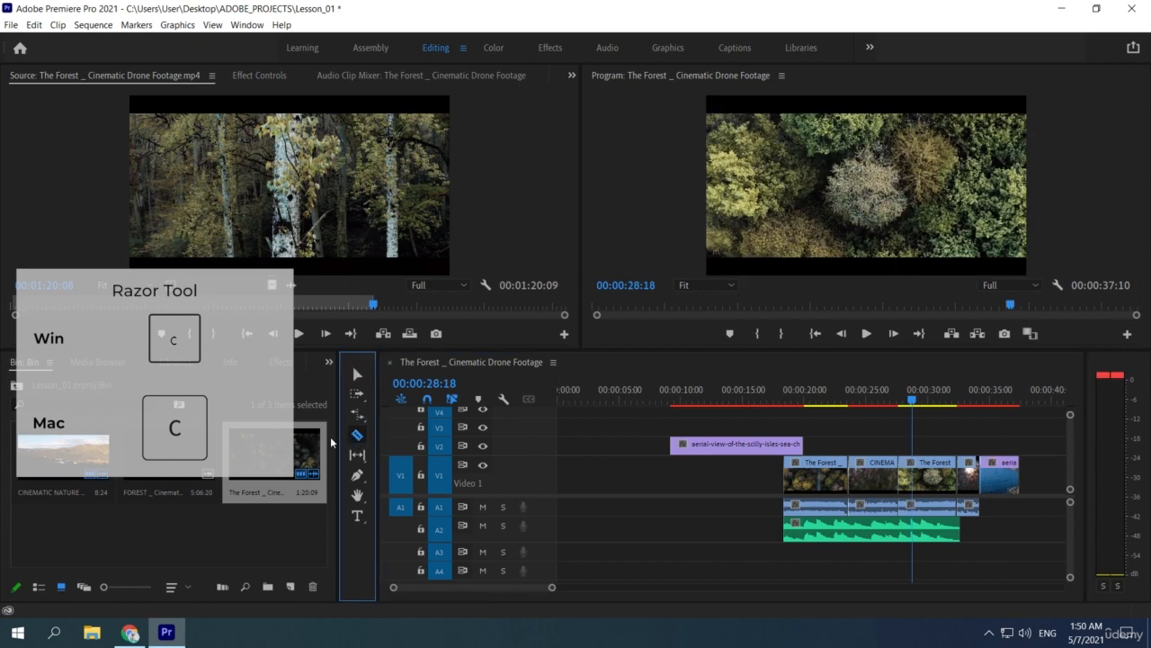
click(826, 476)
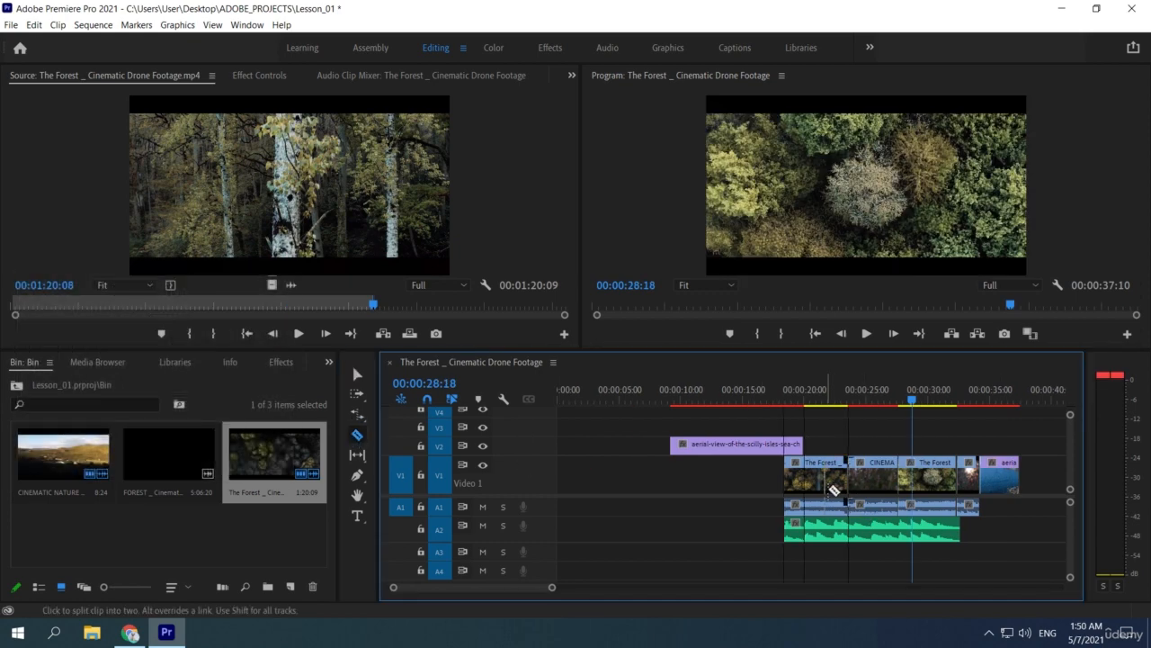
click(875, 483)
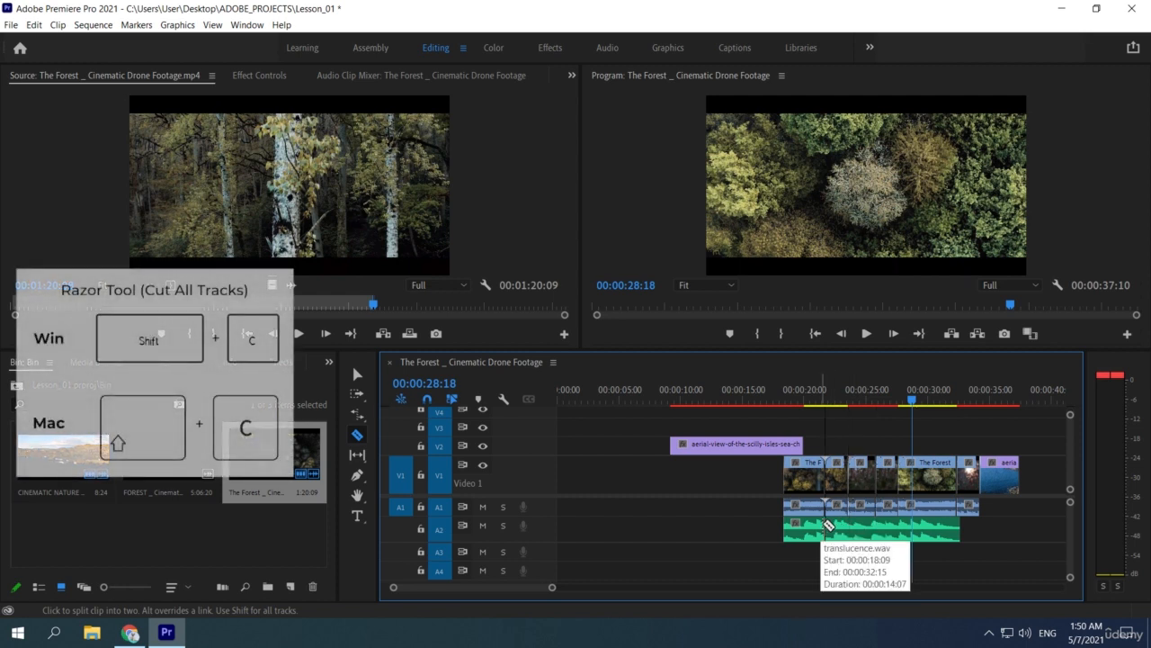
key(ctrl+z)
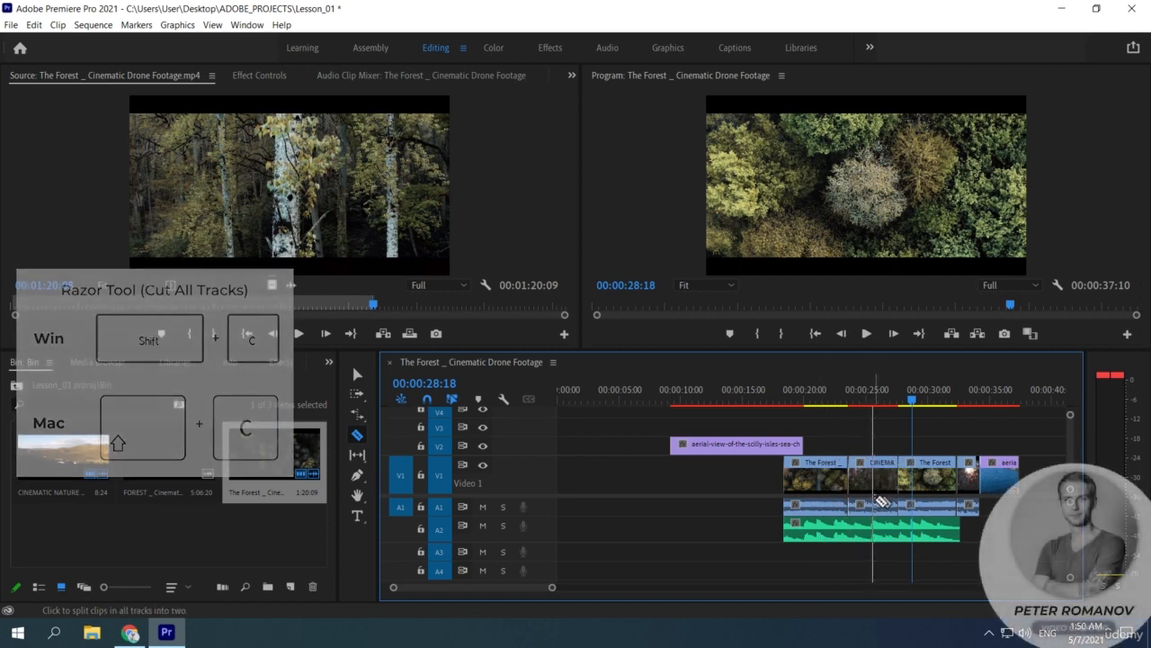
Step: Cut across all tracks with the Razor tool, and split the Forest clip after the gap on V1 at 00:00:41:01
shift+click(793, 464)
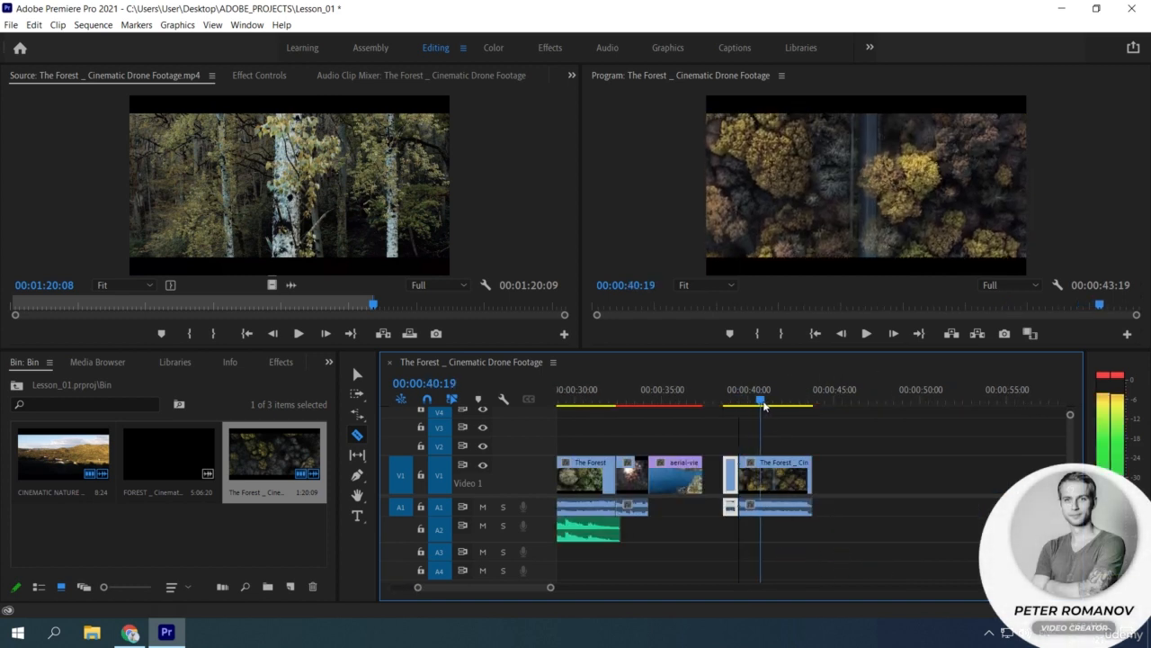
key(space)
click(766, 476)
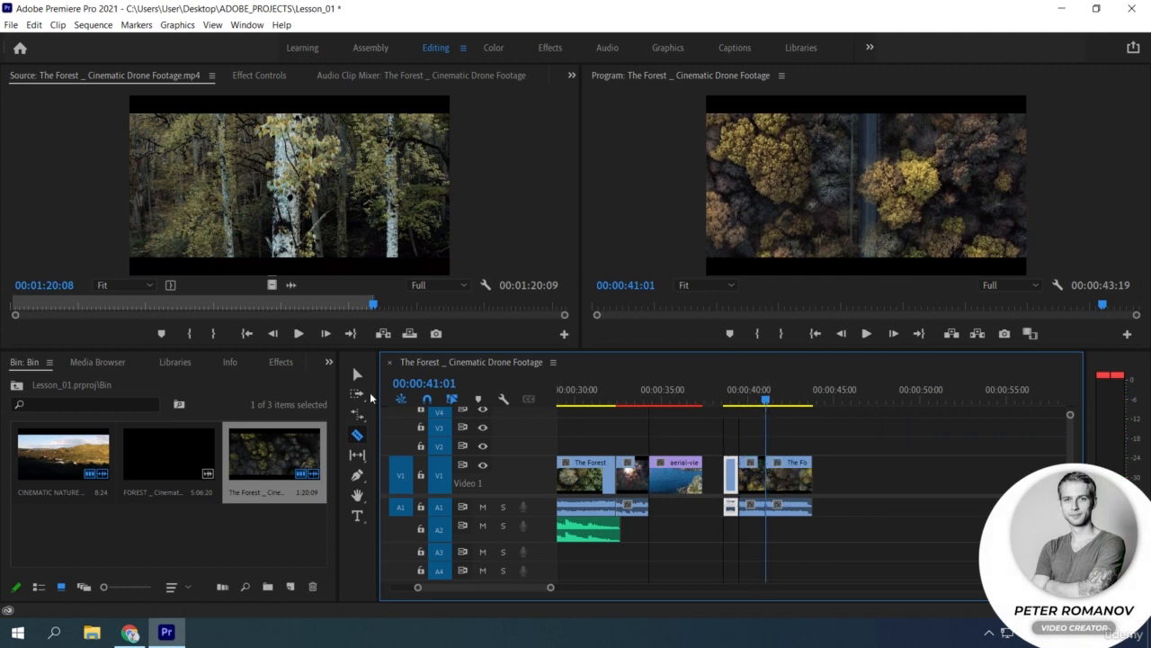
Step: Move the last Forest piece on V1 to the right, rate-stretch the piece before it to fill the gap, and play from 00:00:39:01
click(357, 373)
mouse_move(787, 476)
mouse_down()
mouse_move(829, 477)
mouse_move(785, 483)
mouse_move(807, 483)
mouse_up()
click(355, 415)
click(733, 399)
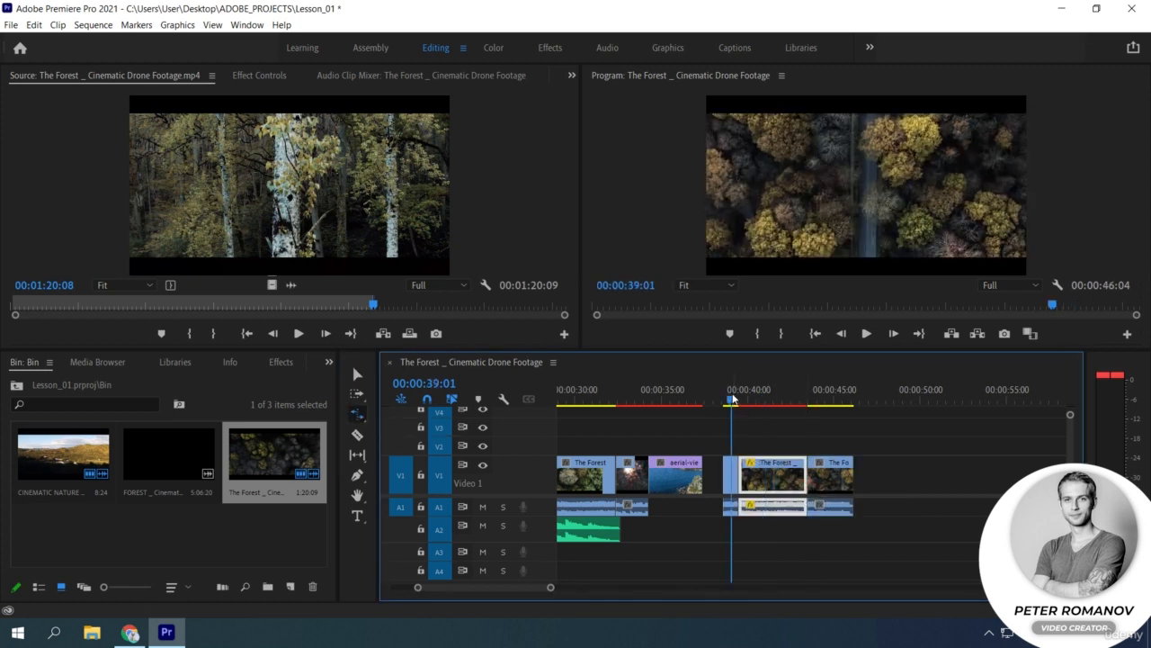
key(space)
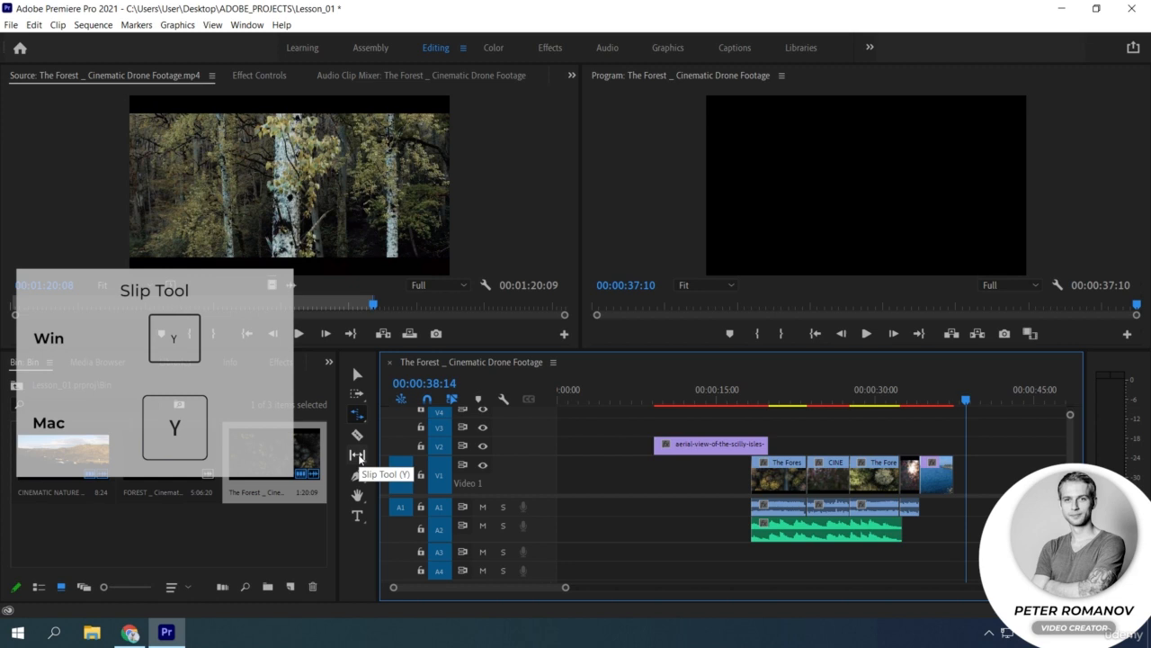
Step: Slip the content of the Forest clip after CINEMATIC NATURE on V1 by 00:00:02:09 with the Slip tool, and slip it back
click(357, 455)
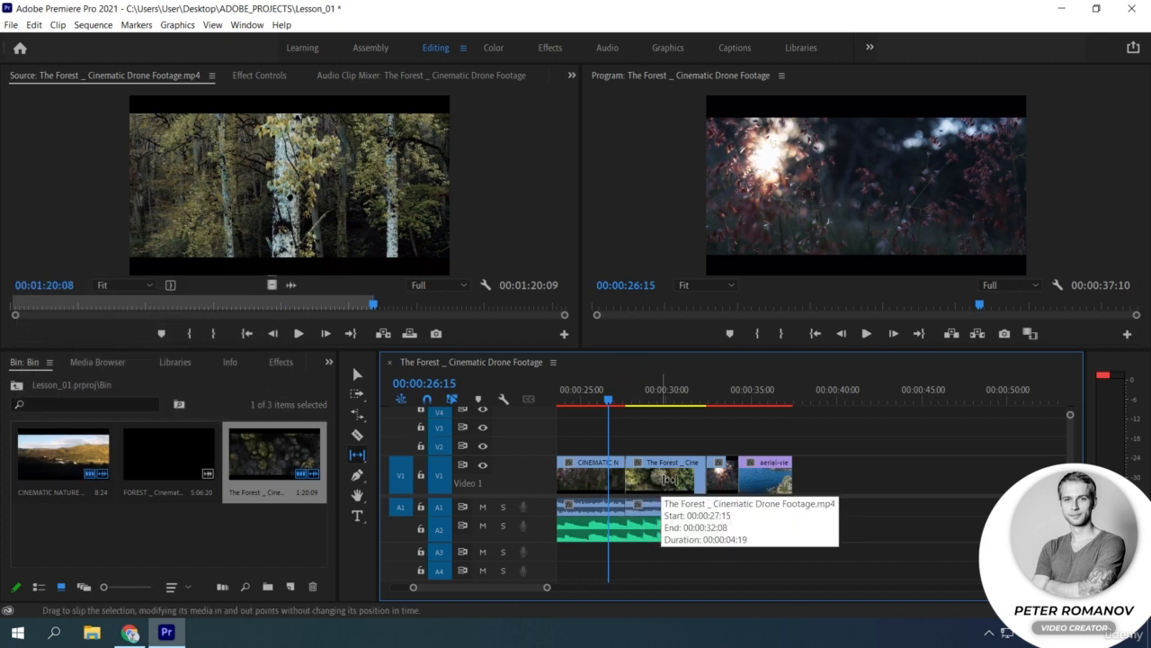
drag(673, 478, 712, 480)
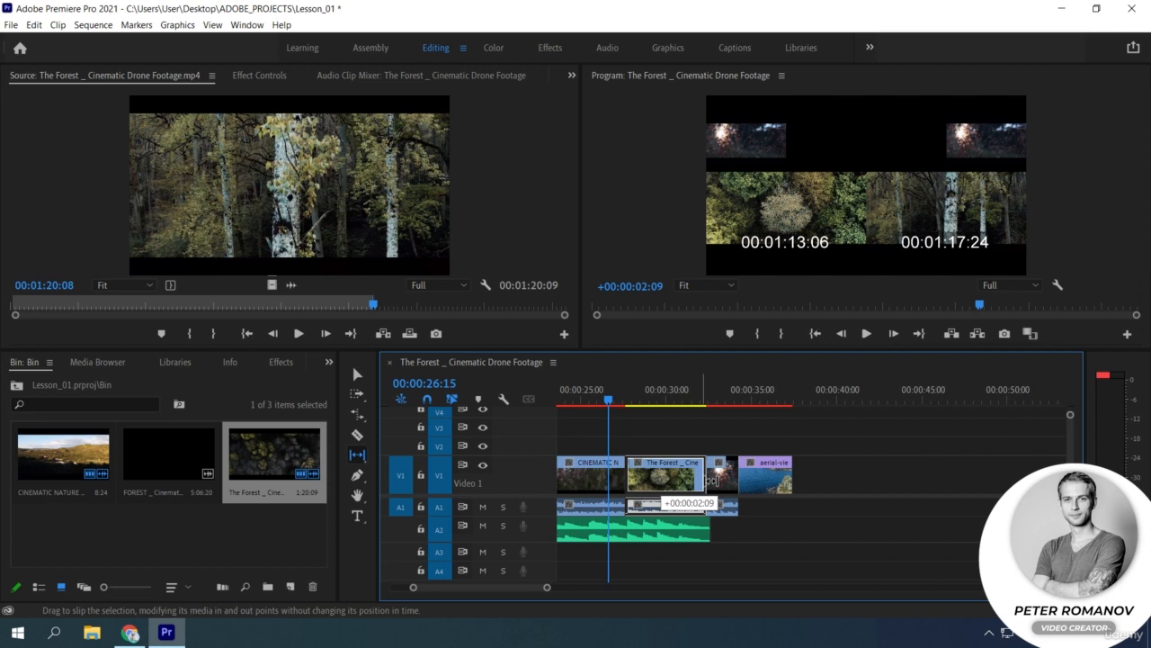
drag(711, 480, 663, 476)
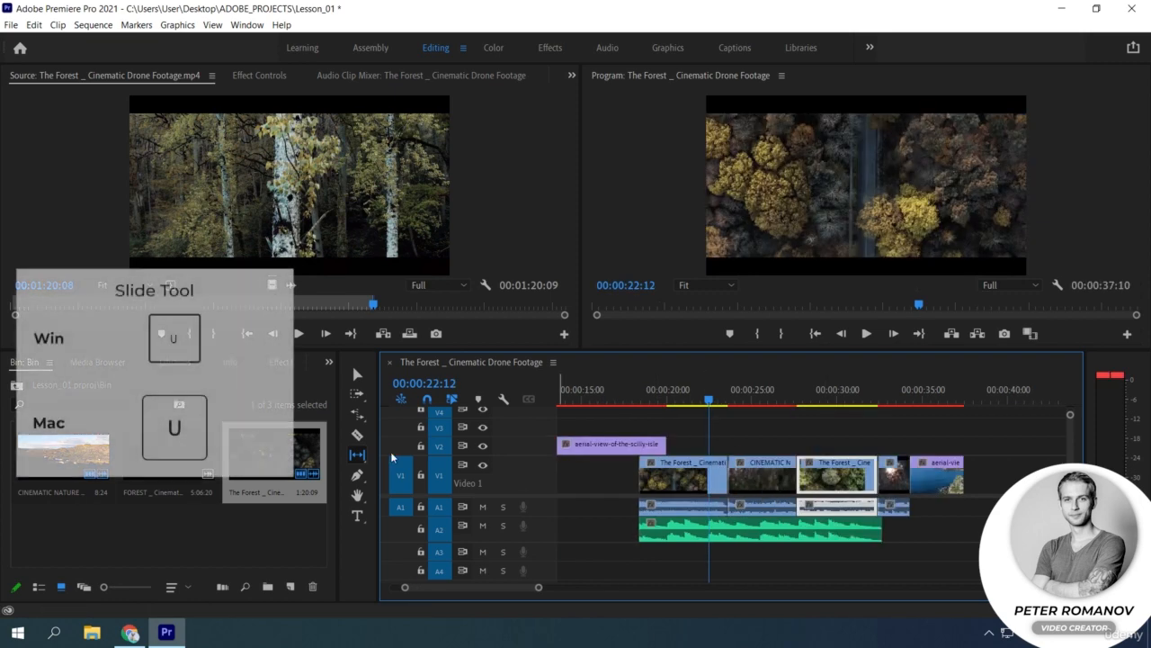
Step: Slide the CINEMATIC NATURE clip on V1 earlier between its neighbouring Forest clips with the Slide tool, and place the playhead at 00:00:27:05
click(358, 456)
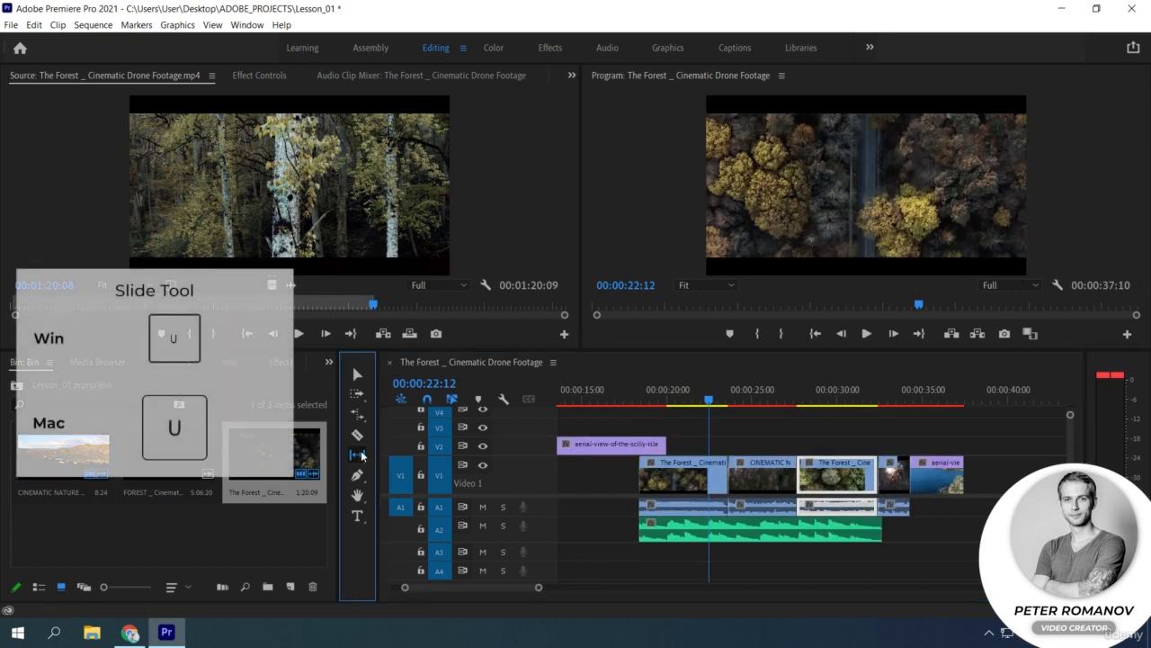
click(360, 456)
click(396, 469)
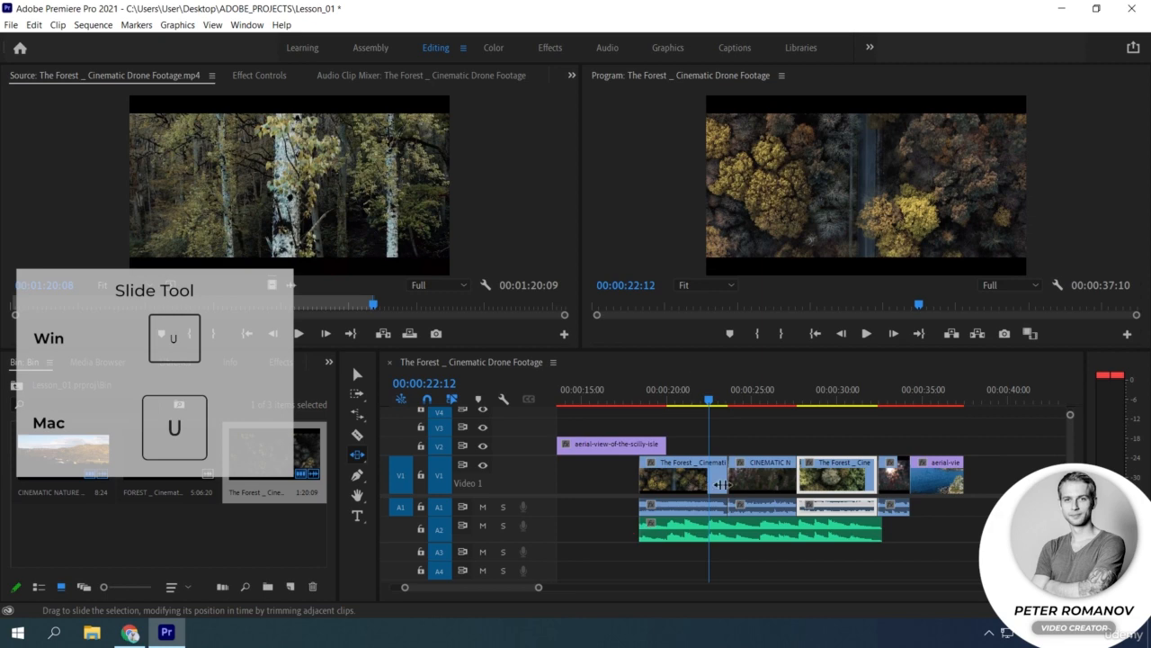
click(769, 485)
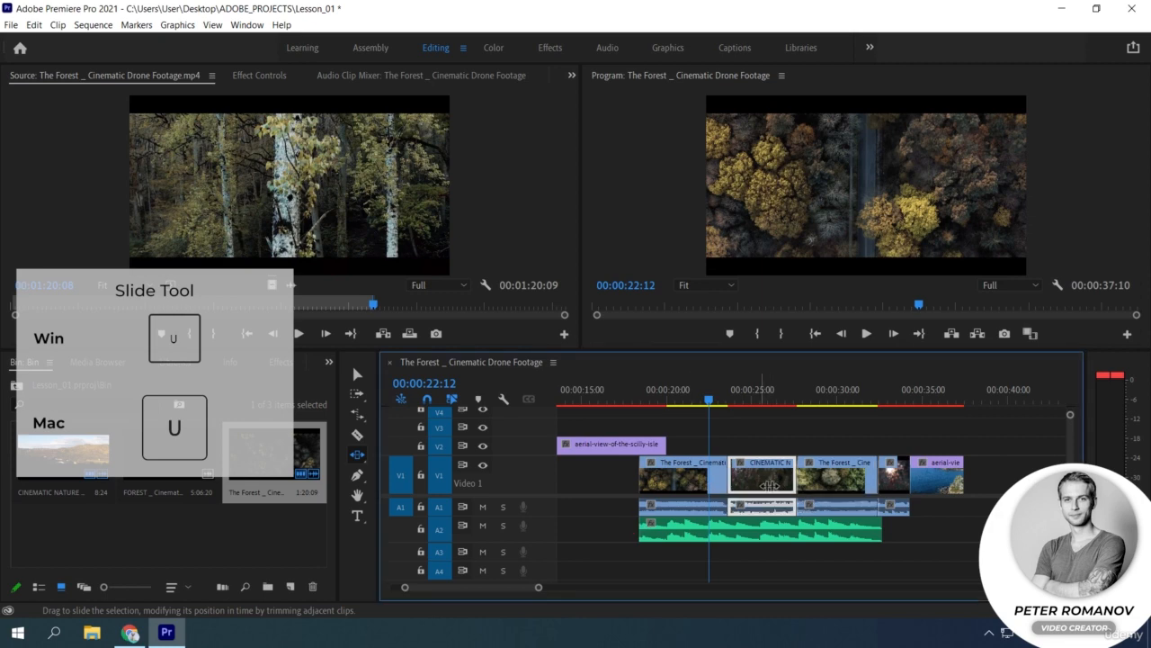
mouse_move(769, 486)
mouse_down()
mouse_move(795, 484)
mouse_move(706, 483)
mouse_move(809, 482)
mouse_move(736, 482)
mouse_move(798, 482)
mouse_move(771, 482)
mouse_up()
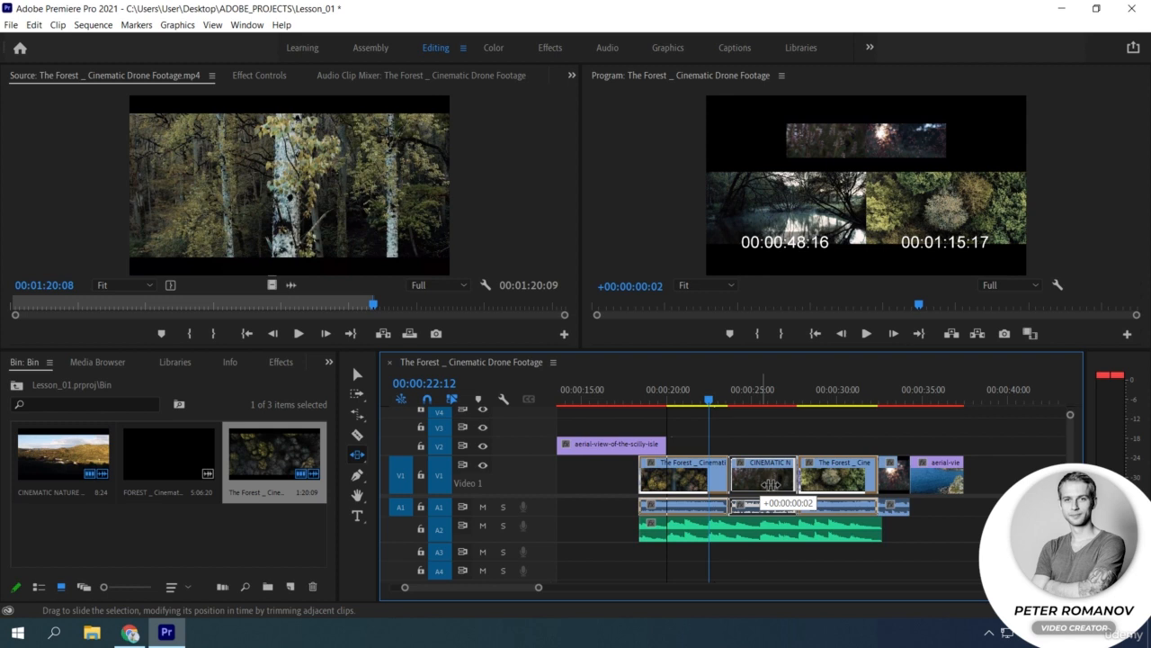
drag(771, 483, 742, 478)
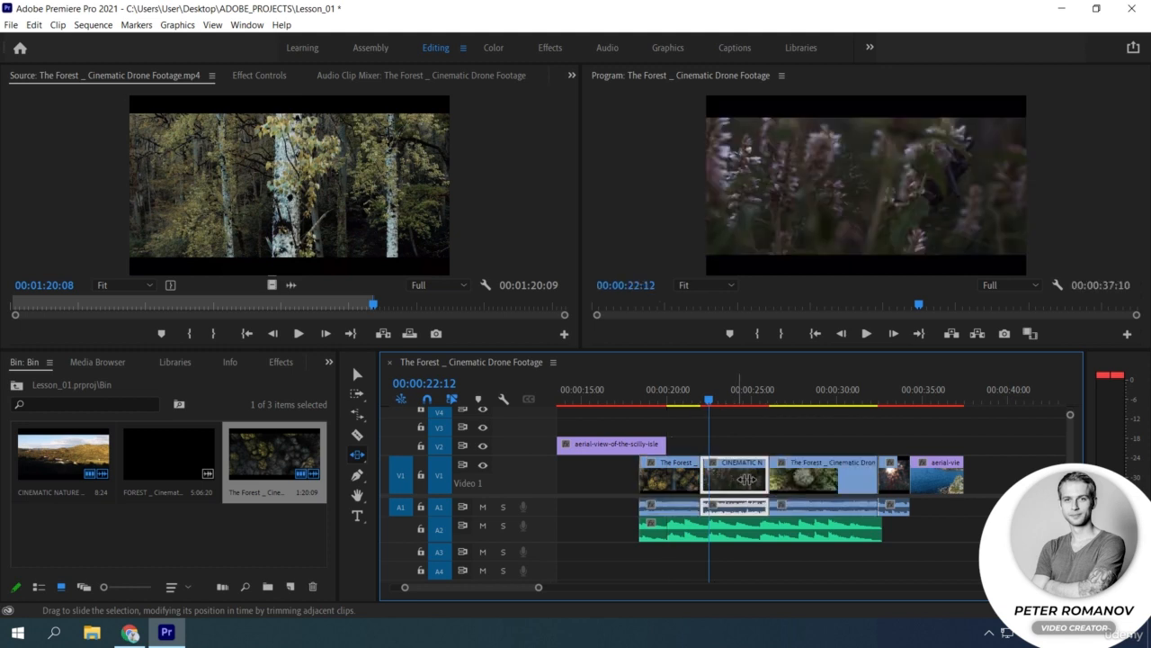
click(789, 396)
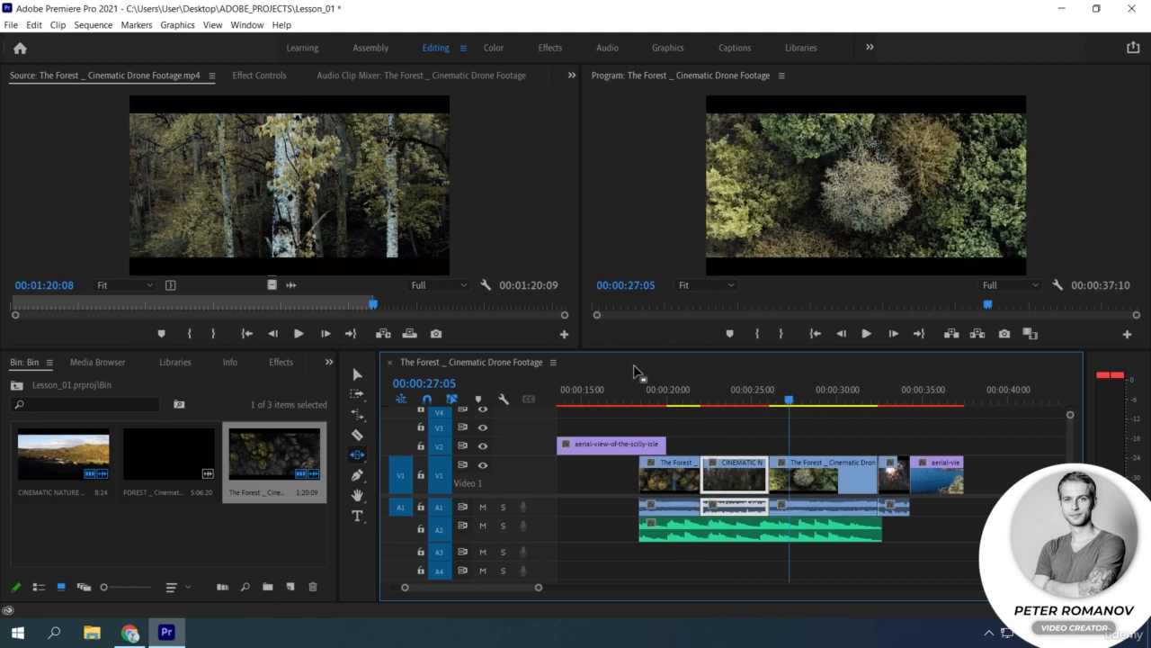
Step: Examine the variants grouped under the Pen, Hand and Type tools, leave the Type tool active and deselect the clip
click(356, 476)
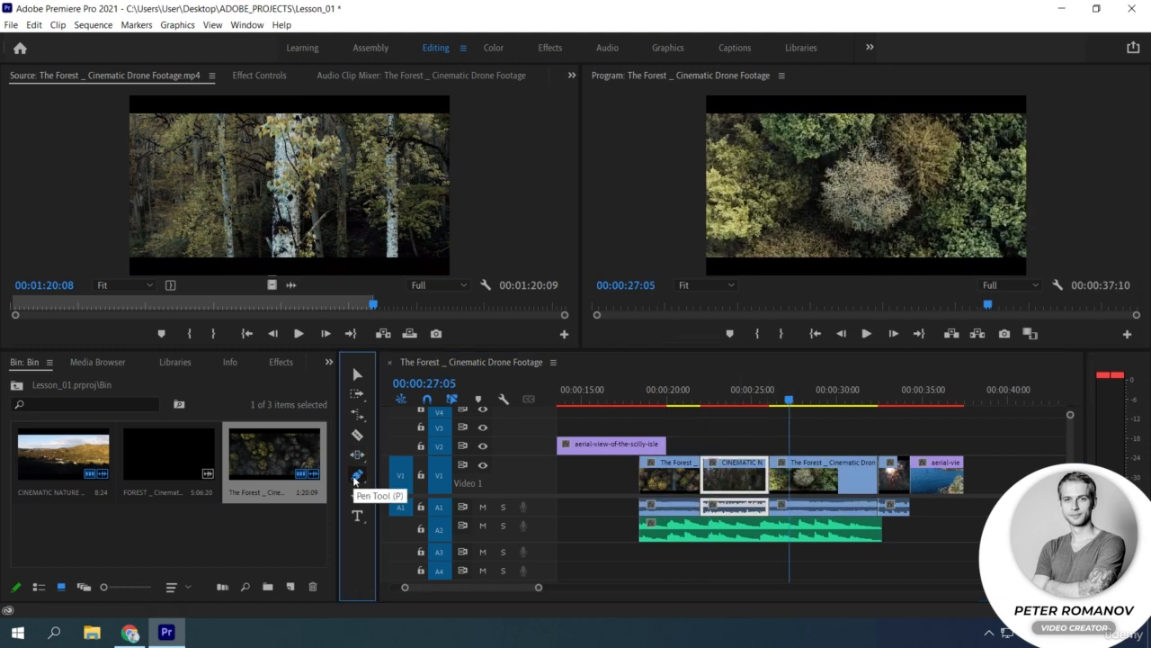
click(358, 476)
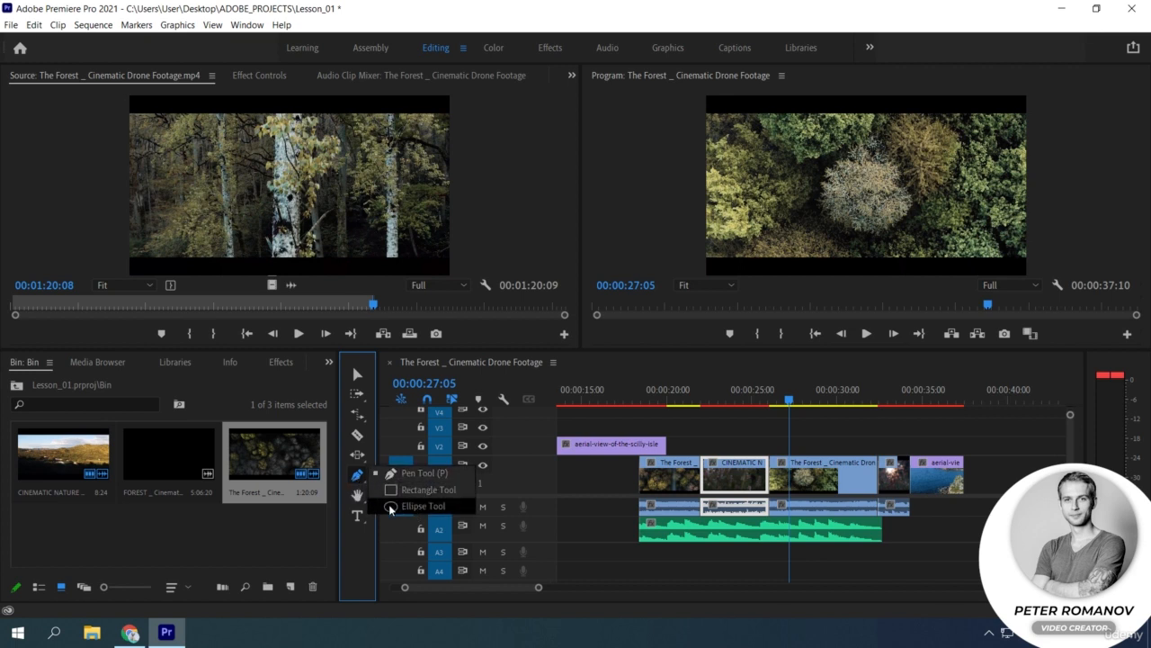
click(358, 495)
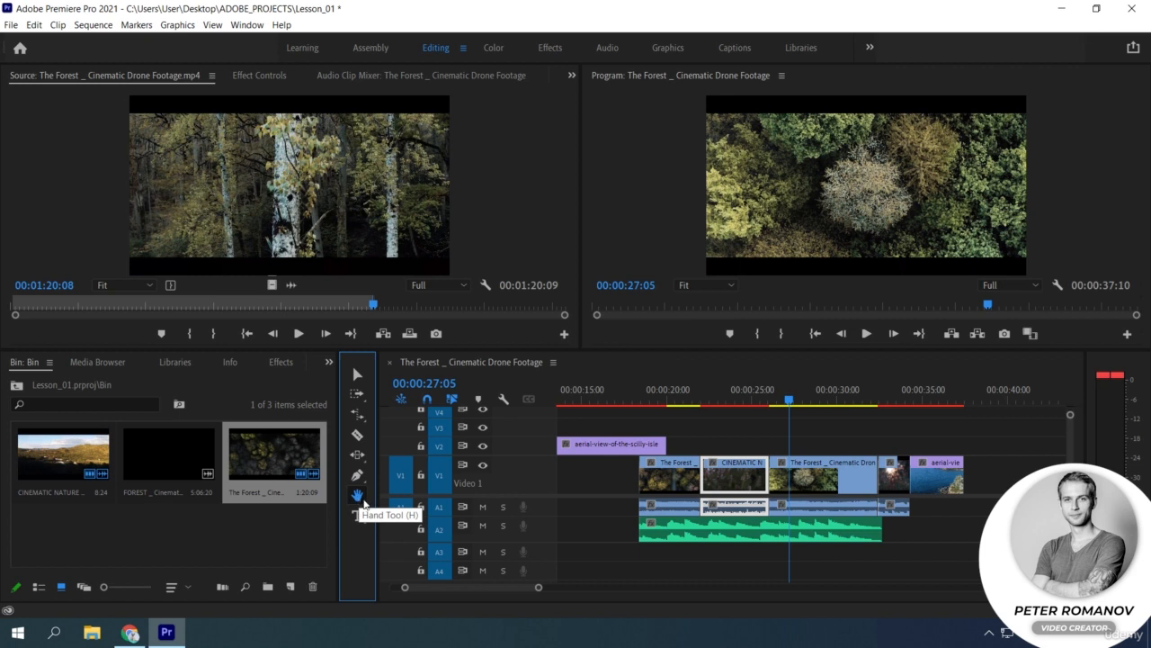
click(358, 496)
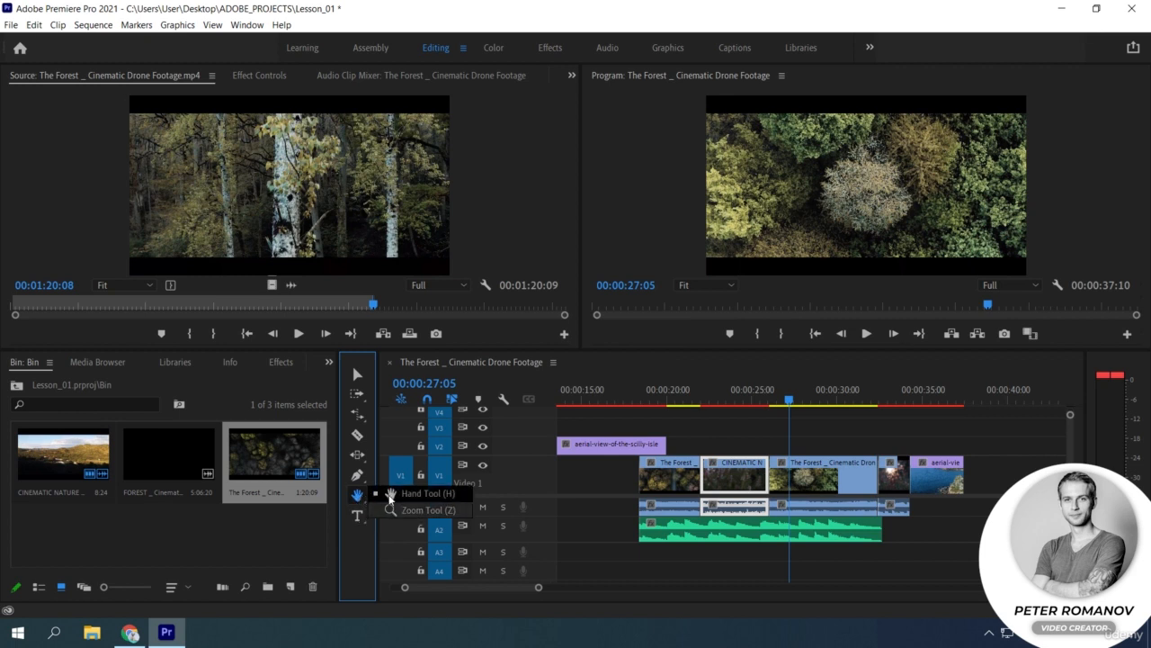
click(358, 514)
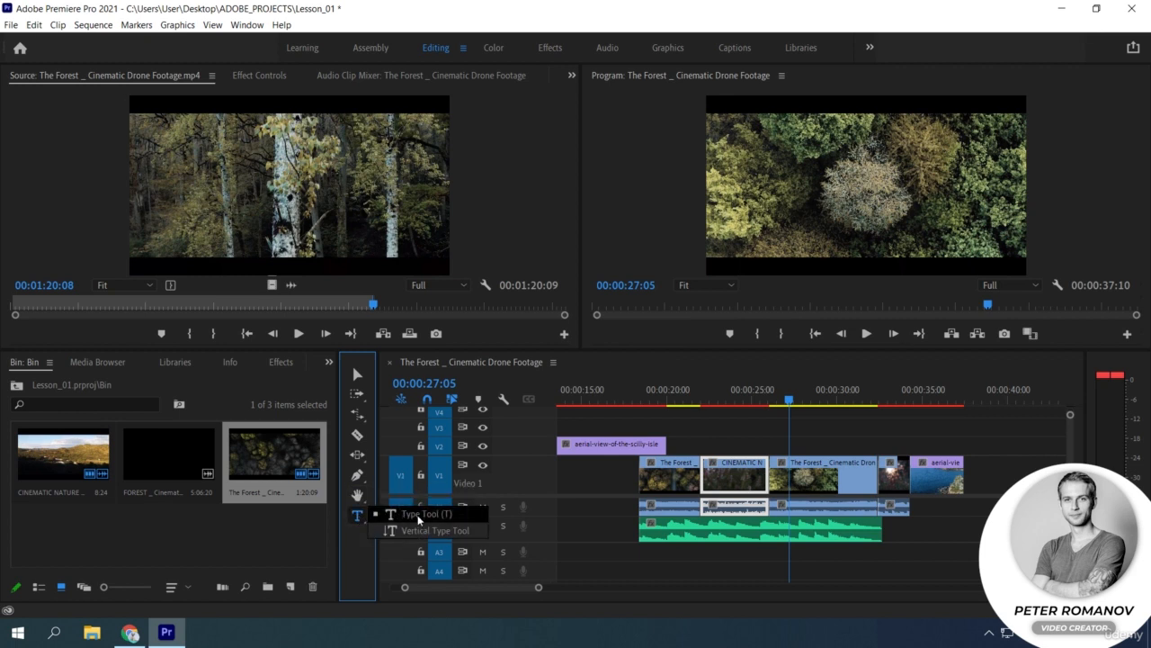
click(629, 575)
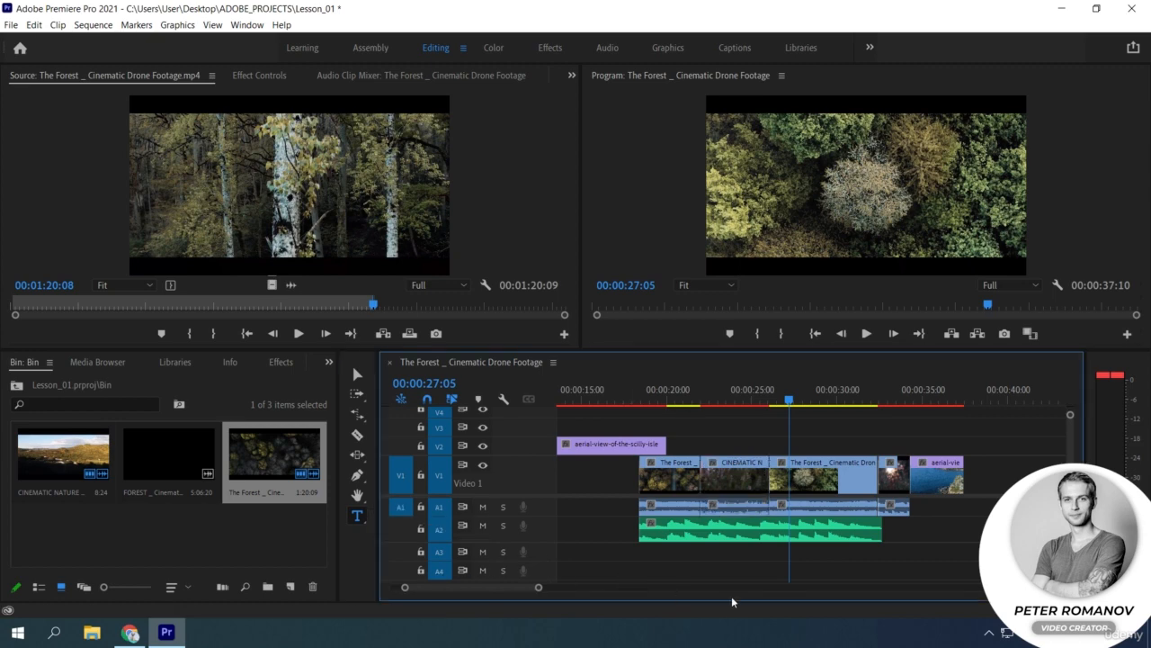